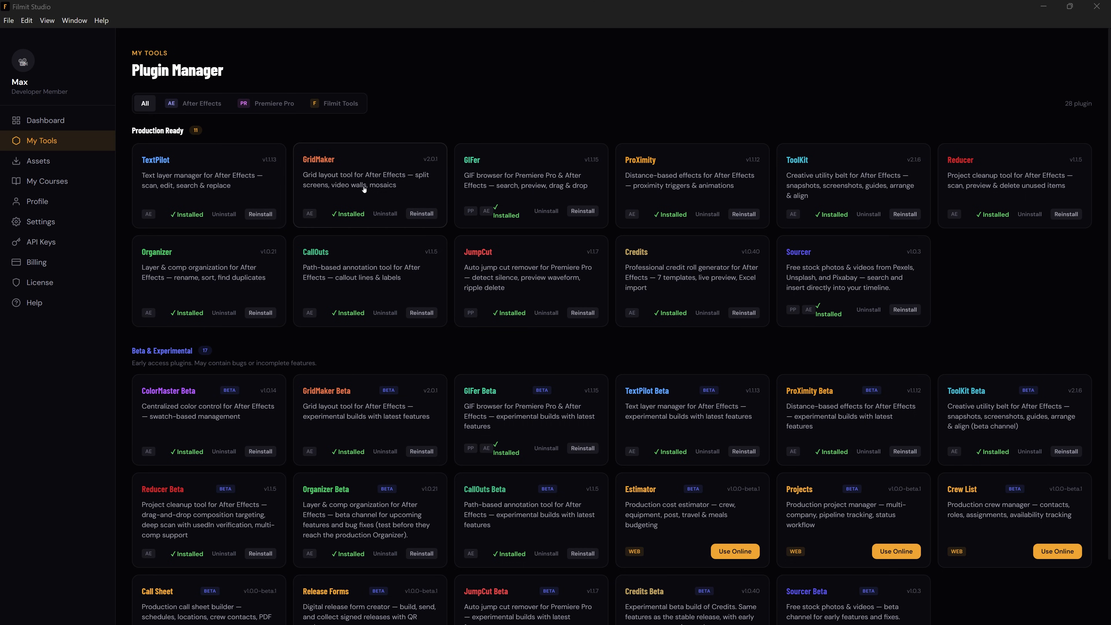
# Open the GridMaker plugin's detail page and review its features, changelog and feedback options.
pyautogui.click(419, 203)
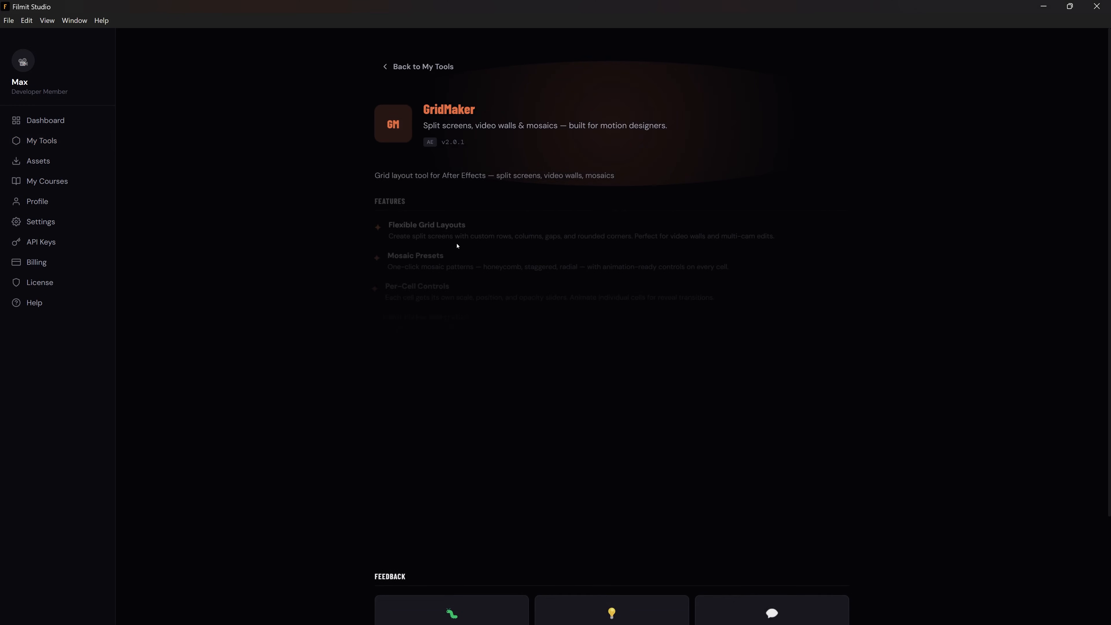
pyautogui.scroll(-3, 597, 593)
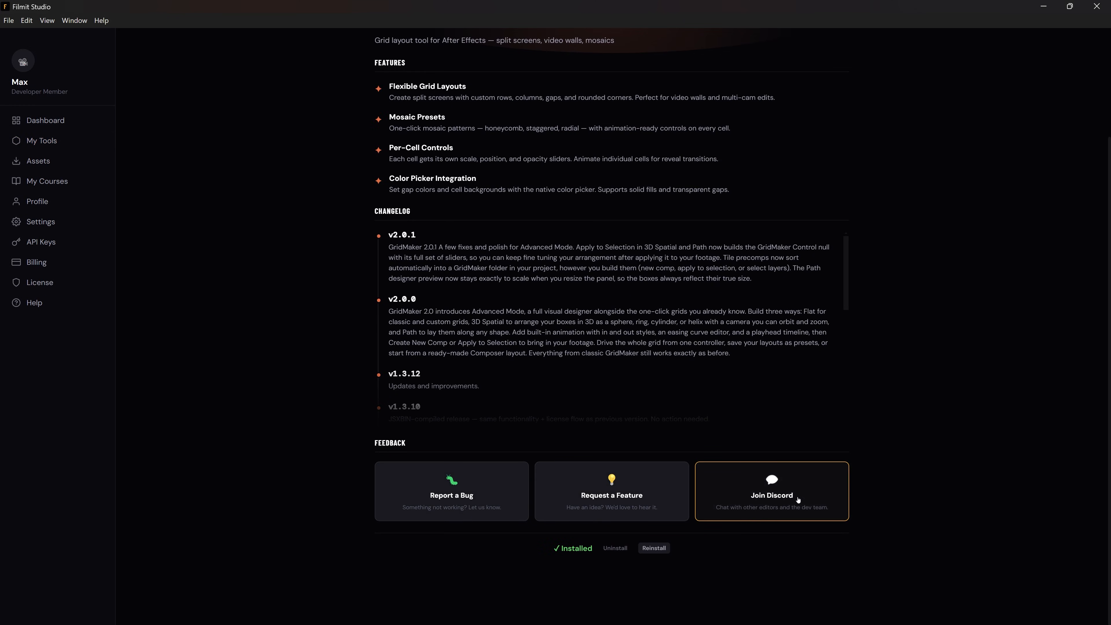
pyautogui.hotkey('alt', 'Left')
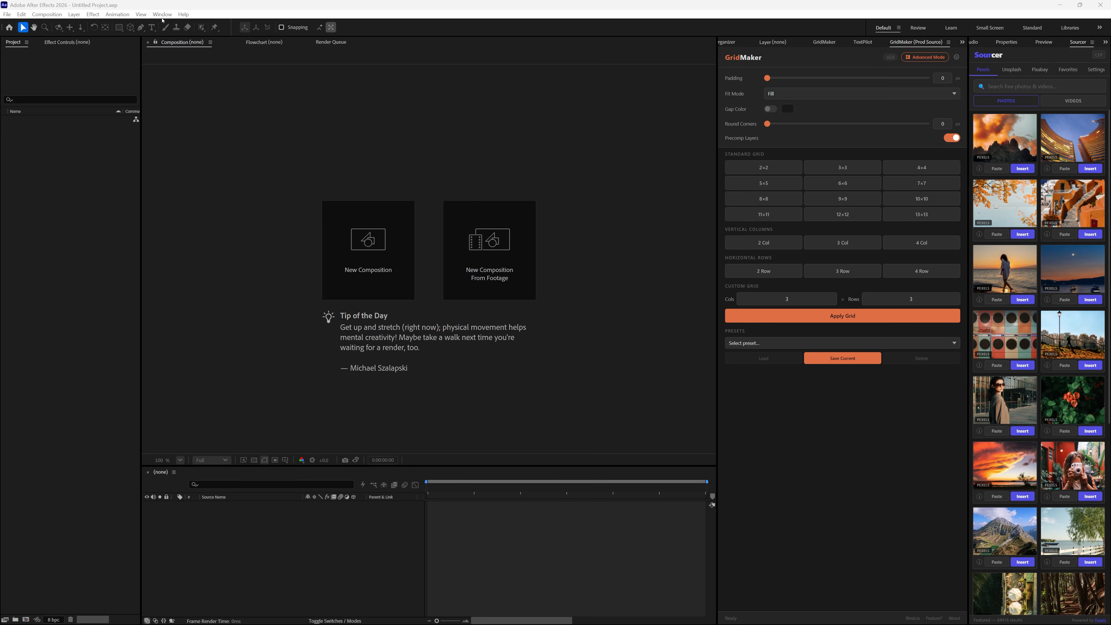
# Switch to After Effects and open the GridMaker extension.
pyautogui.click(163, 14)
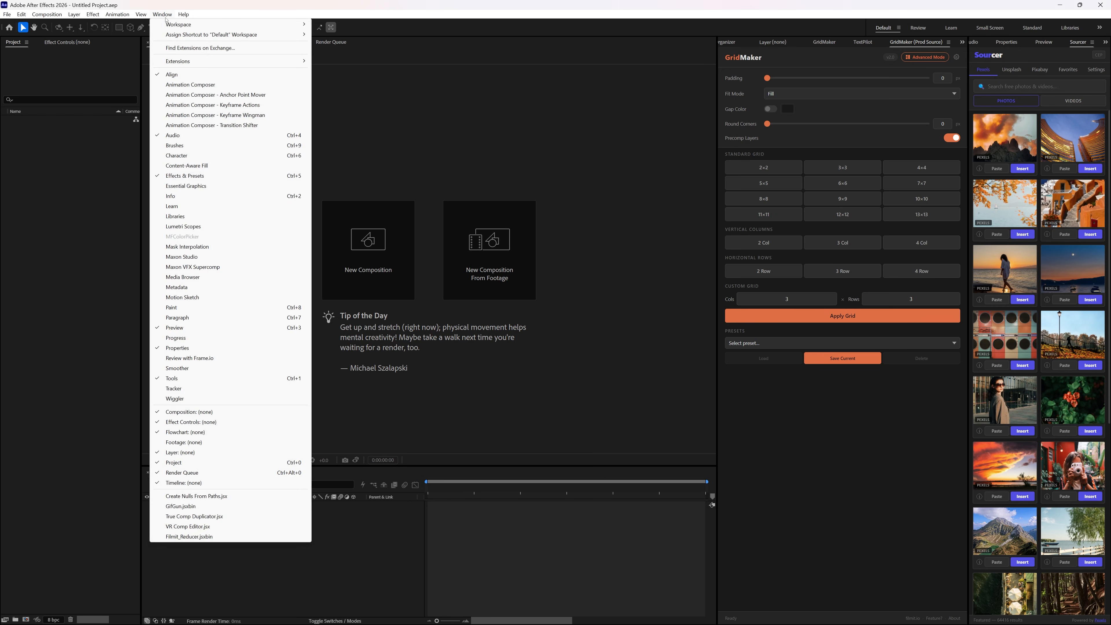
pyautogui.moveTo(195, 62)
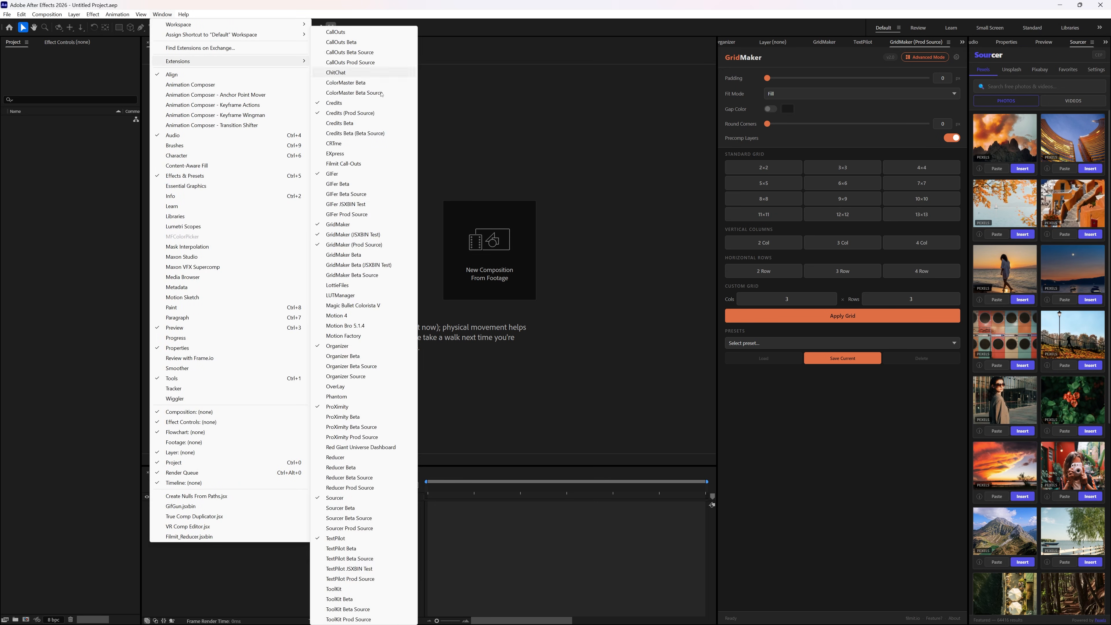
pyautogui.click(378, 224)
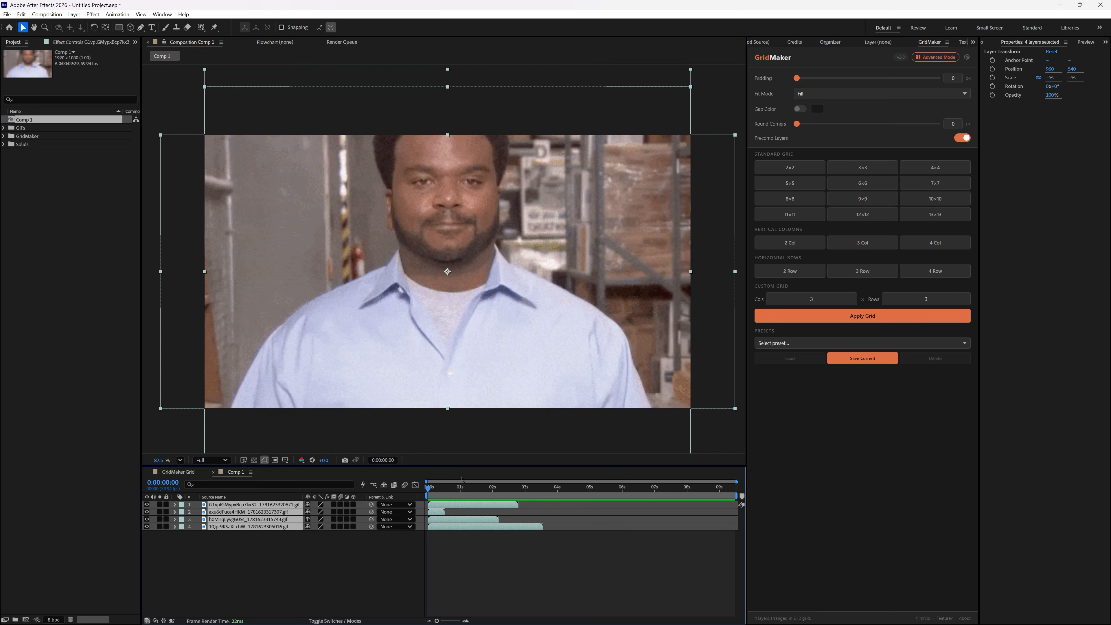
# Try arranging the four selected GIF layers as a 2×2 grid and as four horizontal rows, and undo the arrangements.
pyautogui.click(789, 167)
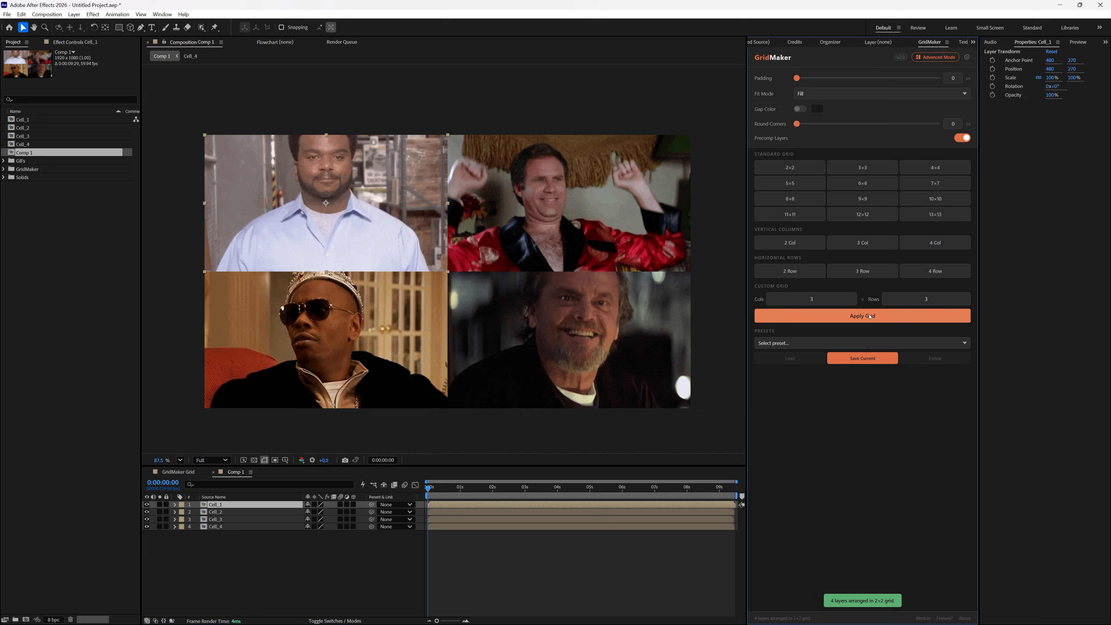
pyautogui.click(944, 274)
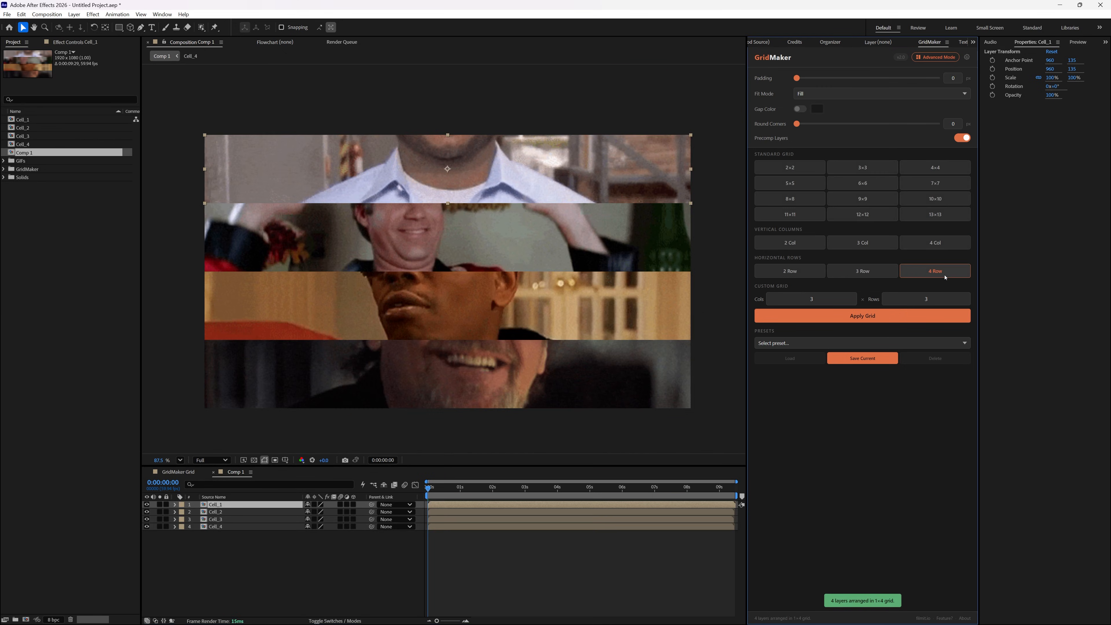
pyautogui.hotkey('ctrl', 'z')
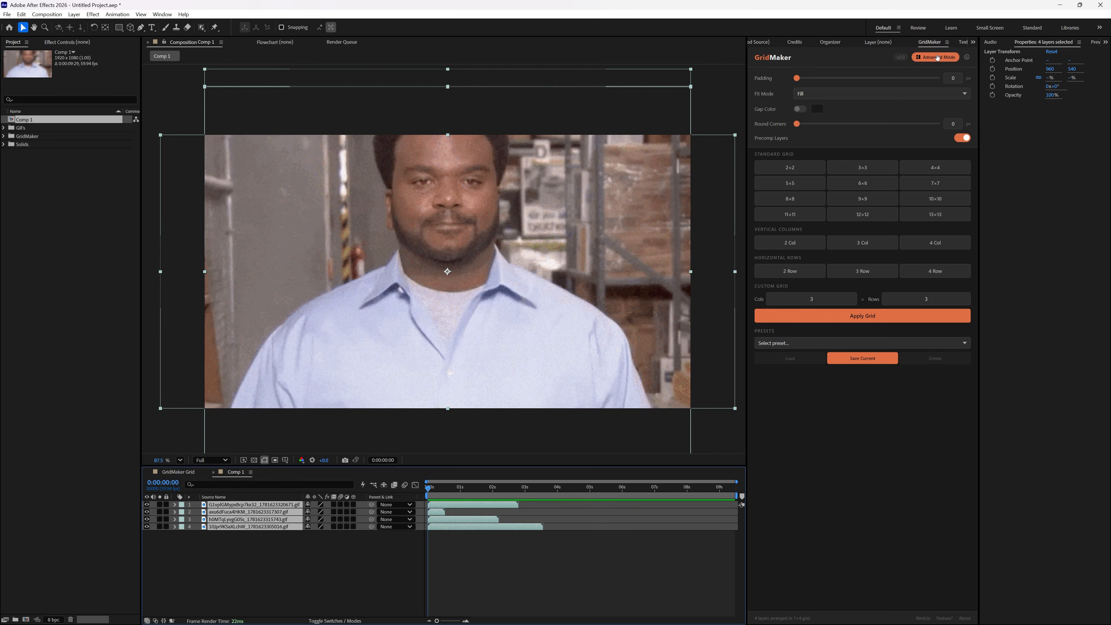
# Open GridMaker's Advanced Mode and look through the Flat layout's preset, composition, grid, box, style and animation settings.
pyautogui.click(937, 58)
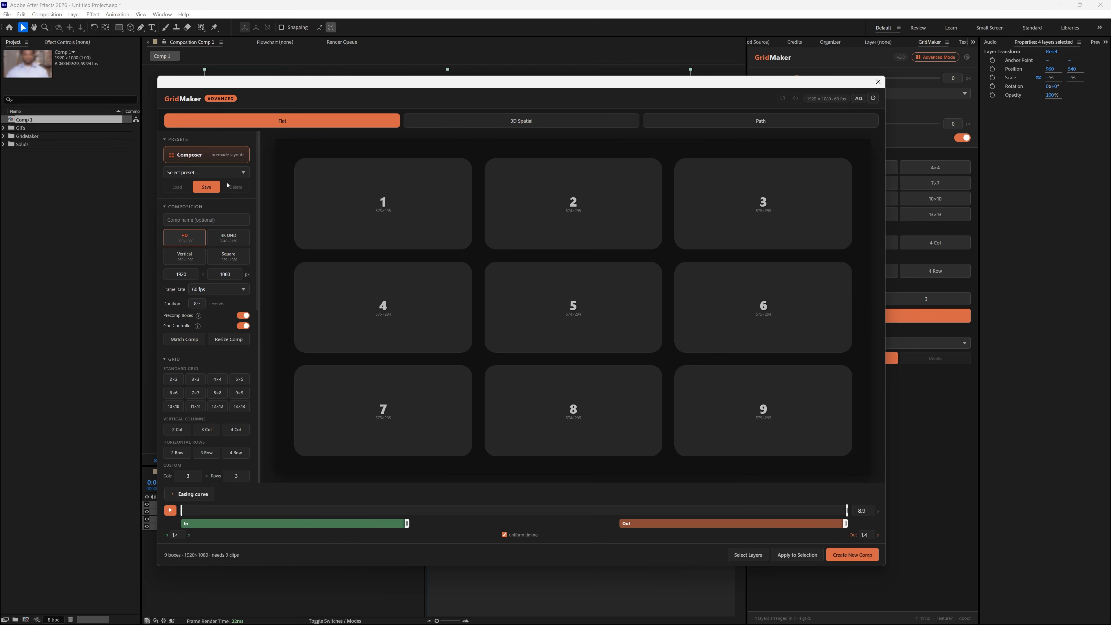
pyautogui.scroll(-8, 220, 385)
pyautogui.scroll(4, 220, 386)
pyautogui.scroll(-4, 231, 315)
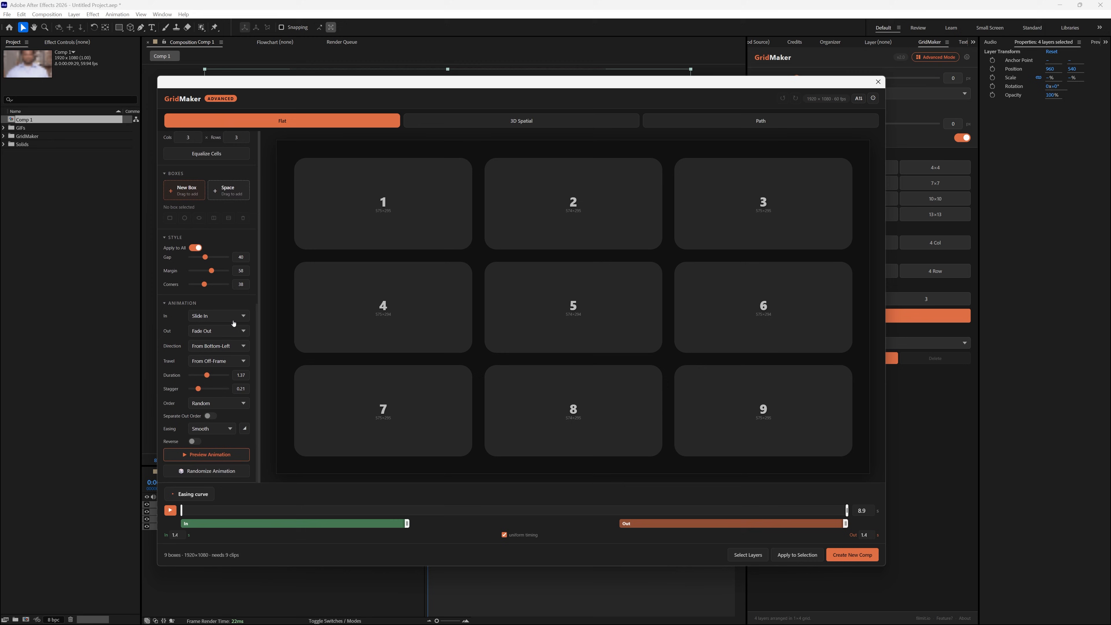
pyautogui.scroll(8, 233, 323)
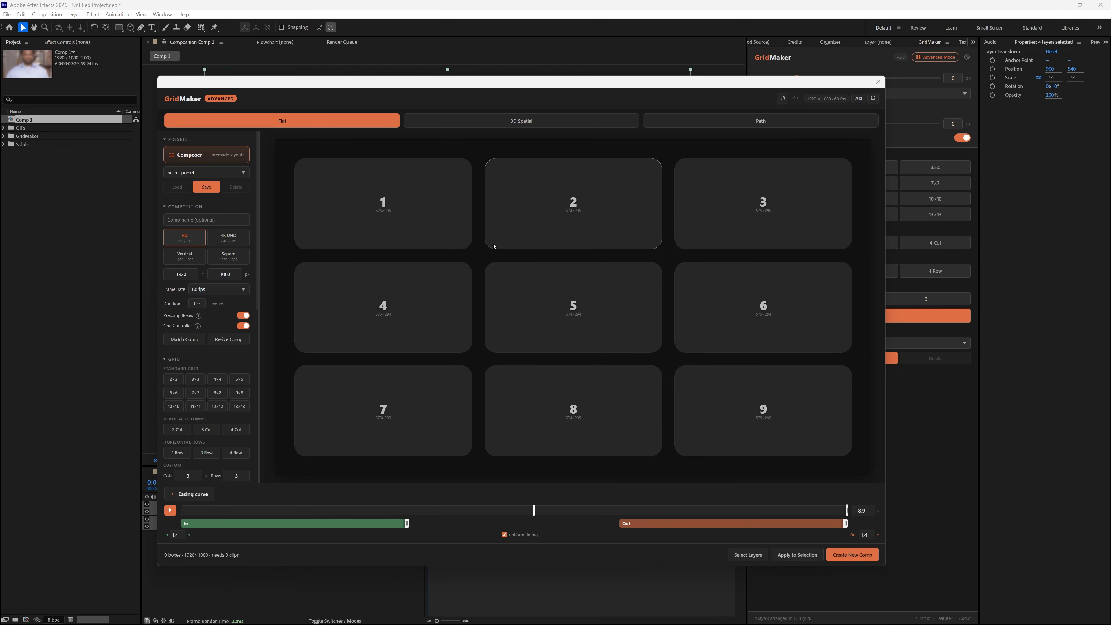
# Preview the 3D Spatial and Path layout modes and return to Flat mode.
pyautogui.click(547, 127)
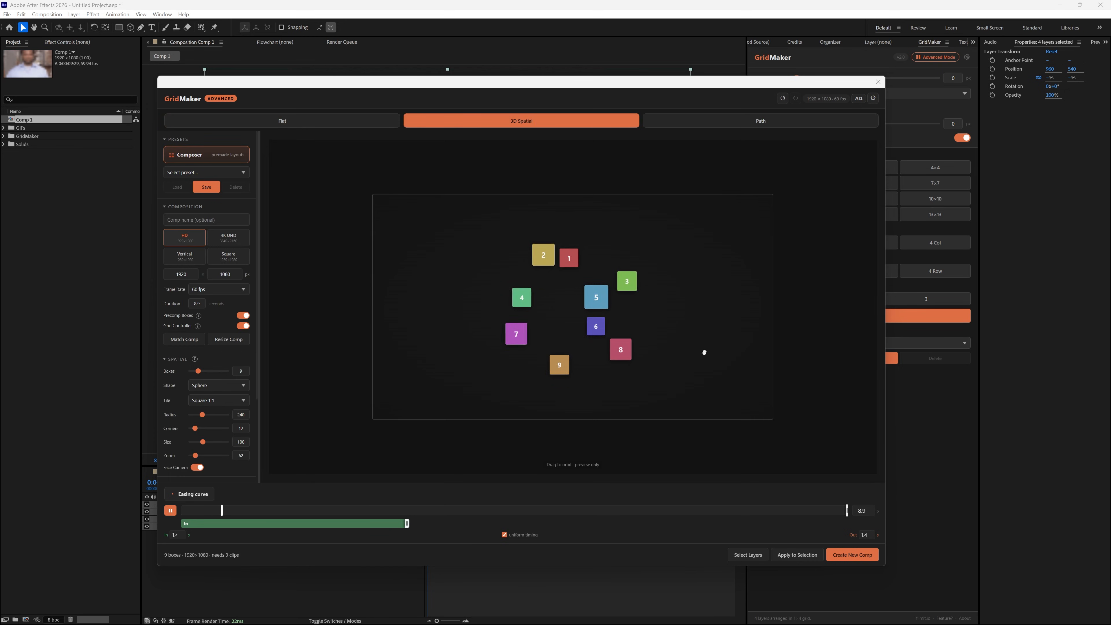
pyautogui.click(760, 120)
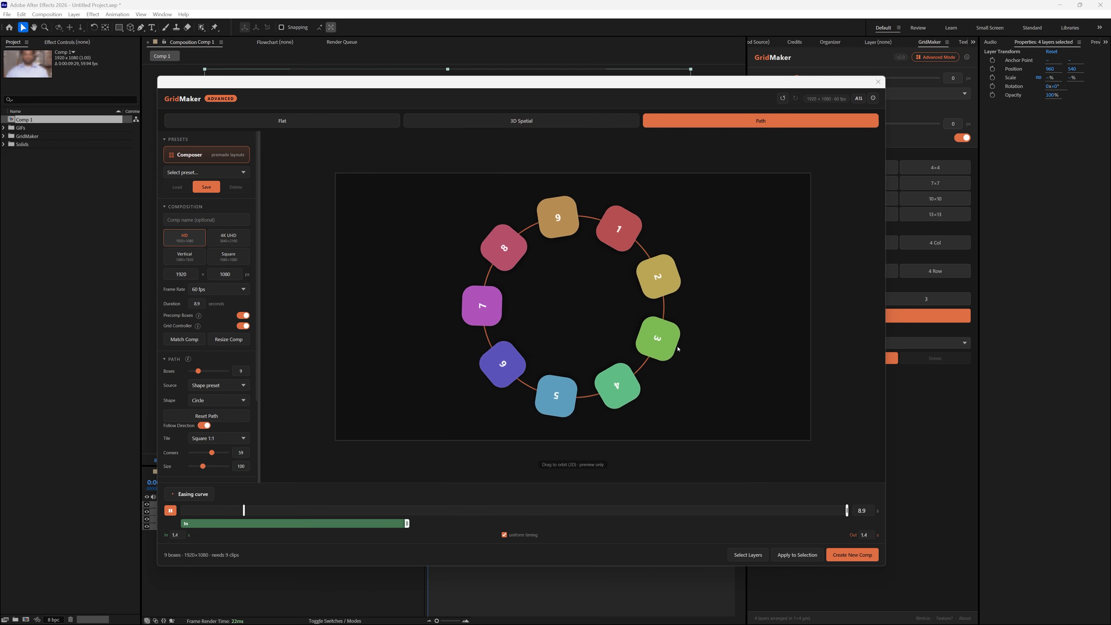
pyautogui.click(292, 125)
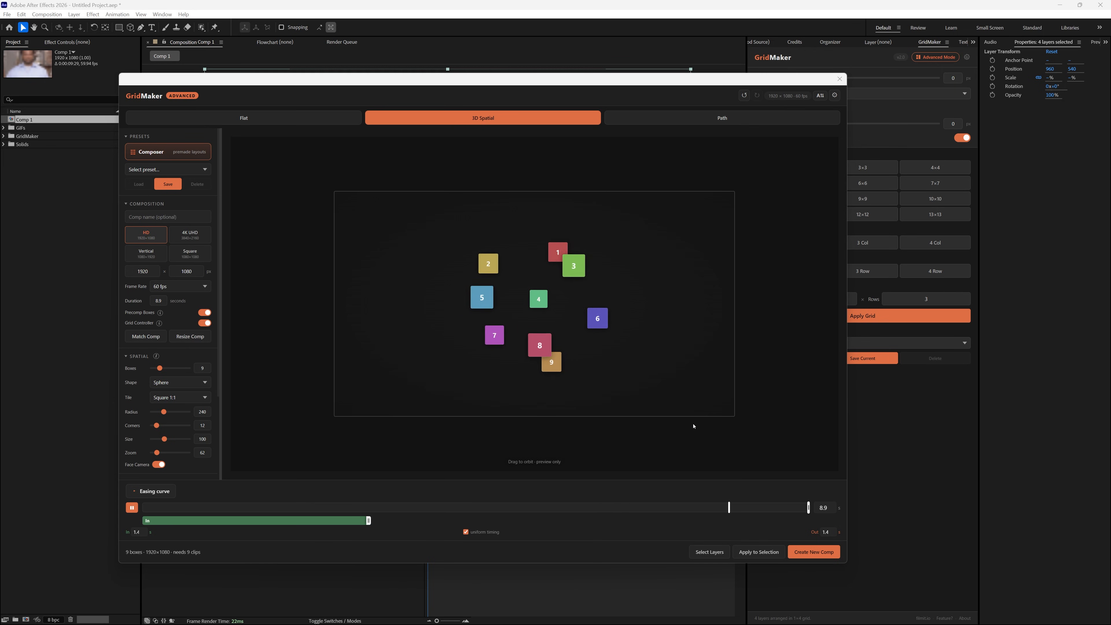
# Create a new comp from the nine-box 3D Spatial sphere layout and select its null controller layer in the timeline.
pyautogui.click(816, 554)
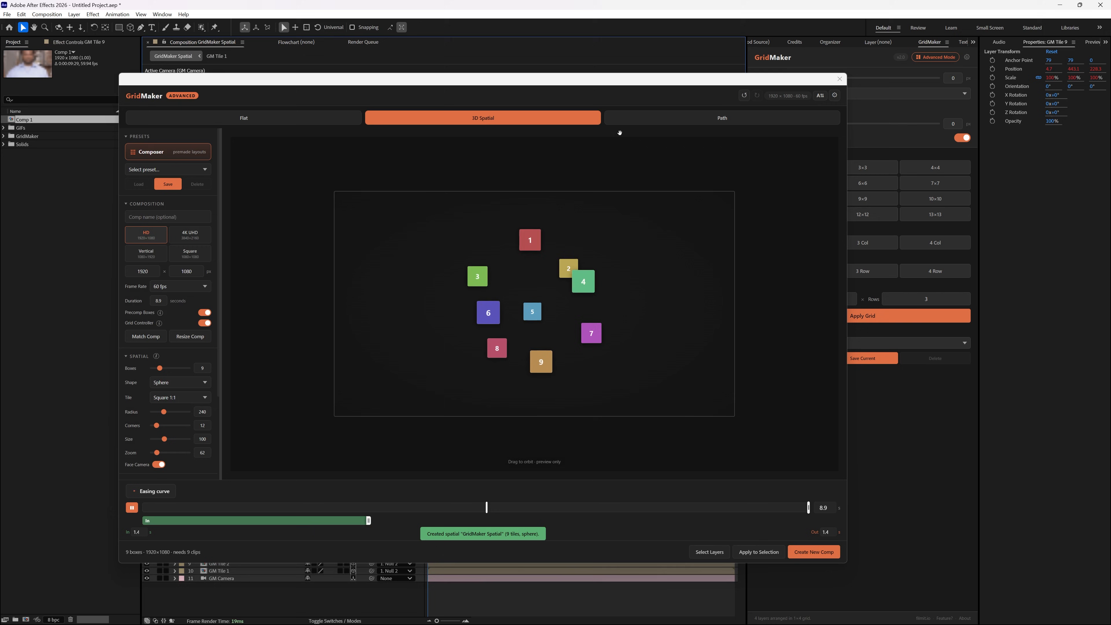
pyautogui.moveTo(165, 83); pyautogui.dragTo(782, 554)
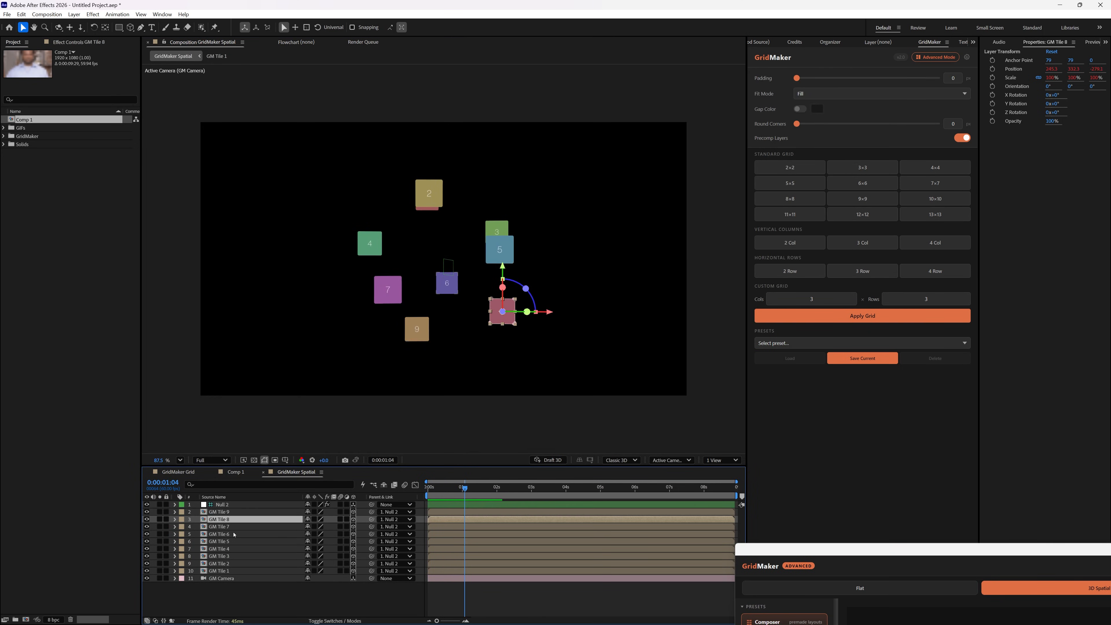
pyautogui.click(244, 505)
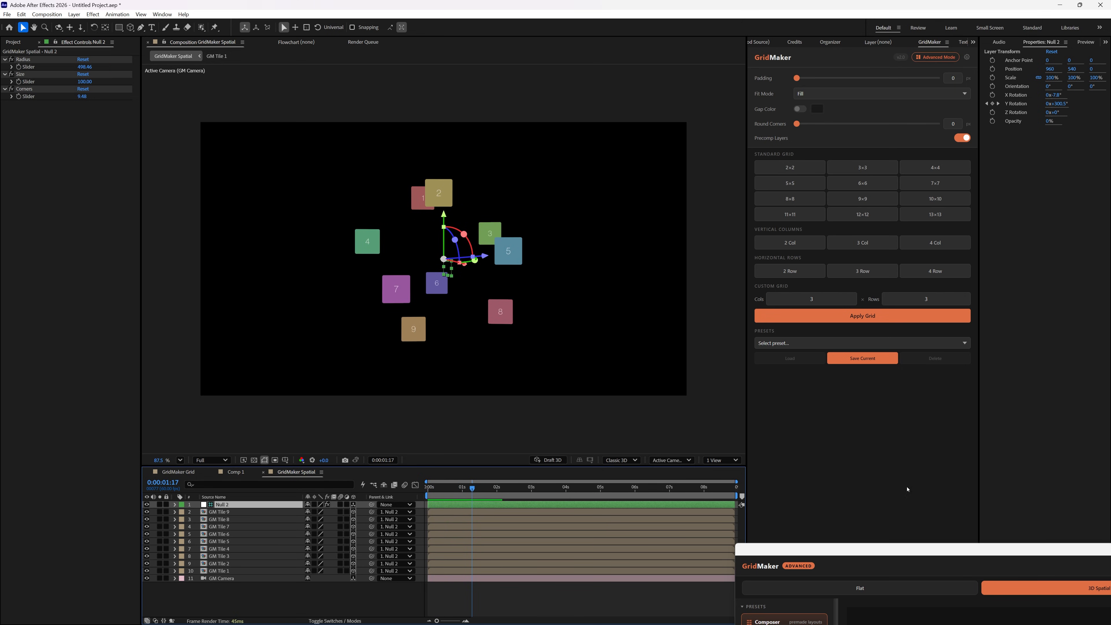
# Bring the advanced GridMaker window back into view and apply the premade flat Hero layout from the Composer.
pyautogui.moveTo(965, 552); pyautogui.dragTo(839, 560)
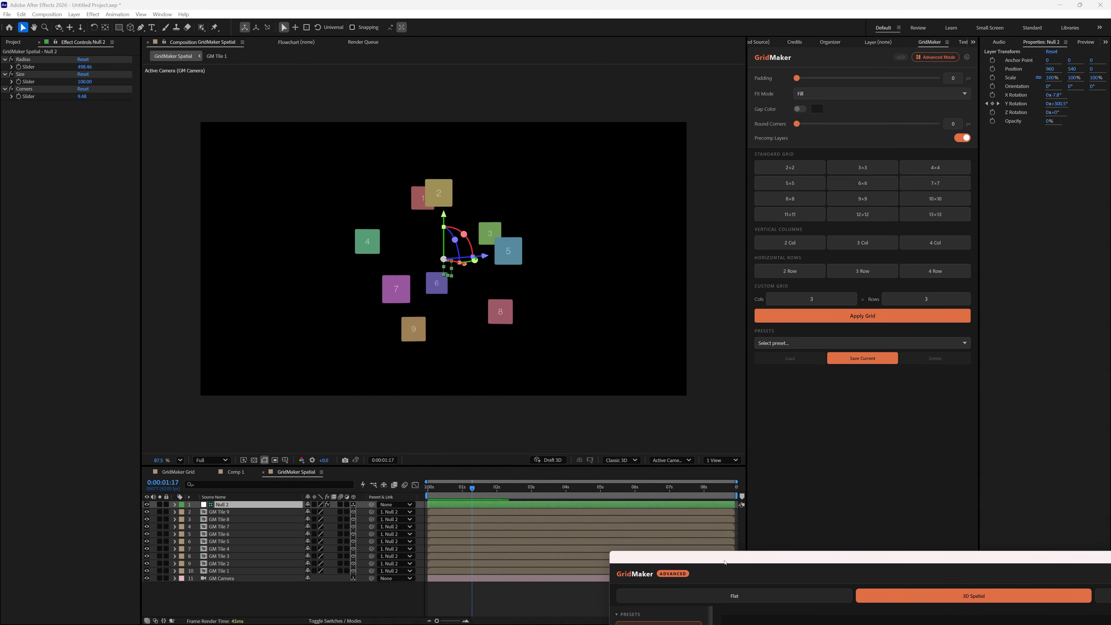
pyautogui.moveTo(727, 560); pyautogui.dragTo(359, 65)
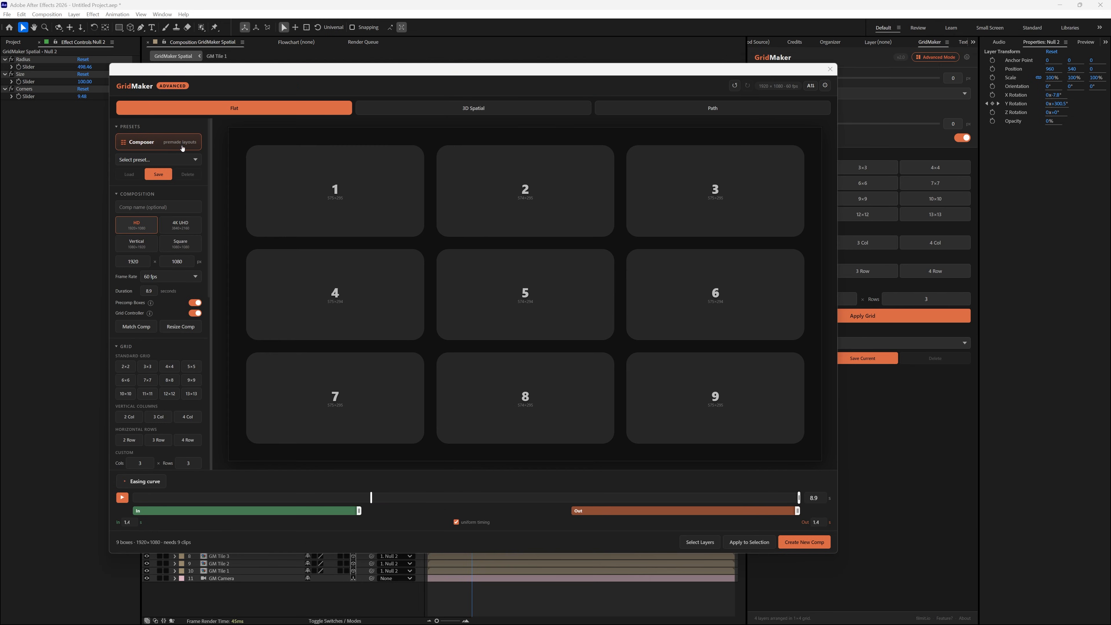
pyautogui.click(152, 146)
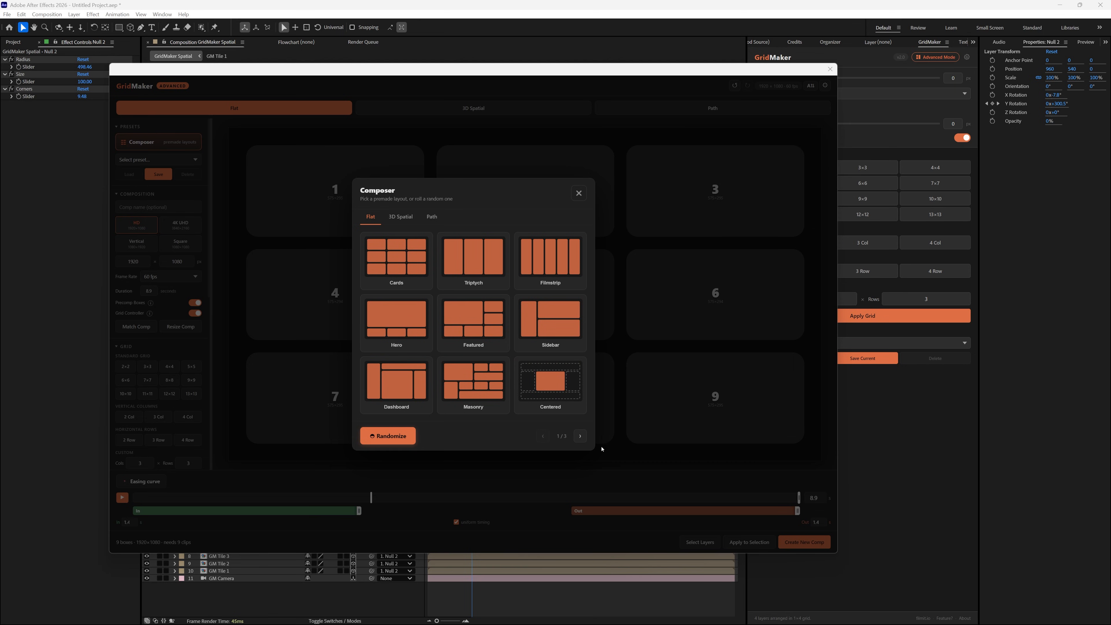
pyautogui.click(411, 334)
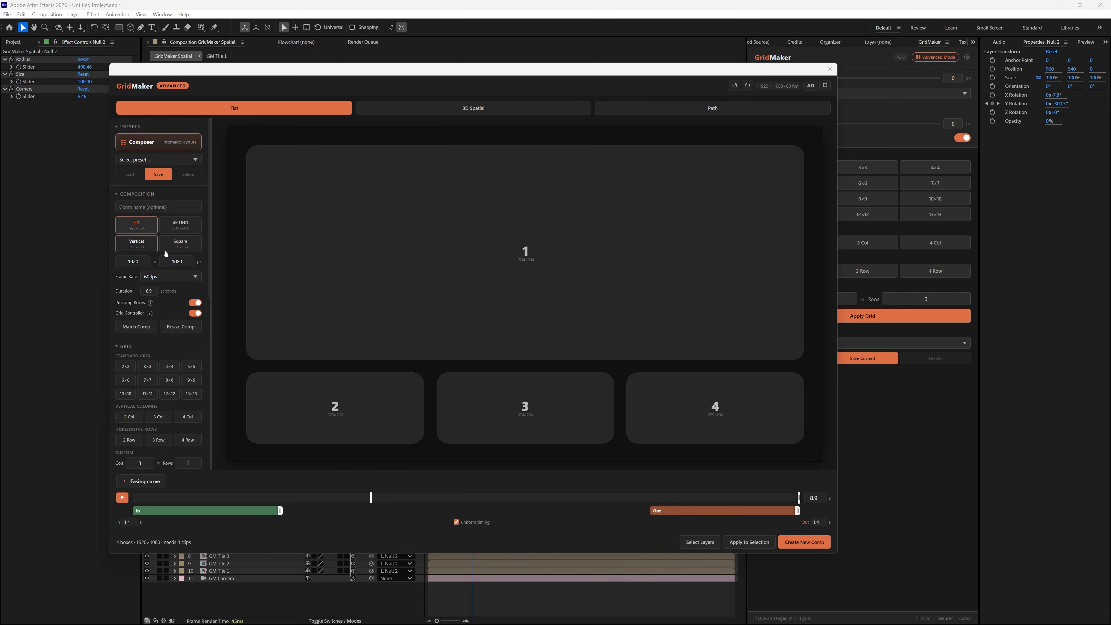
# Try the 4K UHD, HD, Vertical and Square composition formats, and match the layout to the active comp.
pyautogui.click(177, 243)
pyautogui.click(178, 227)
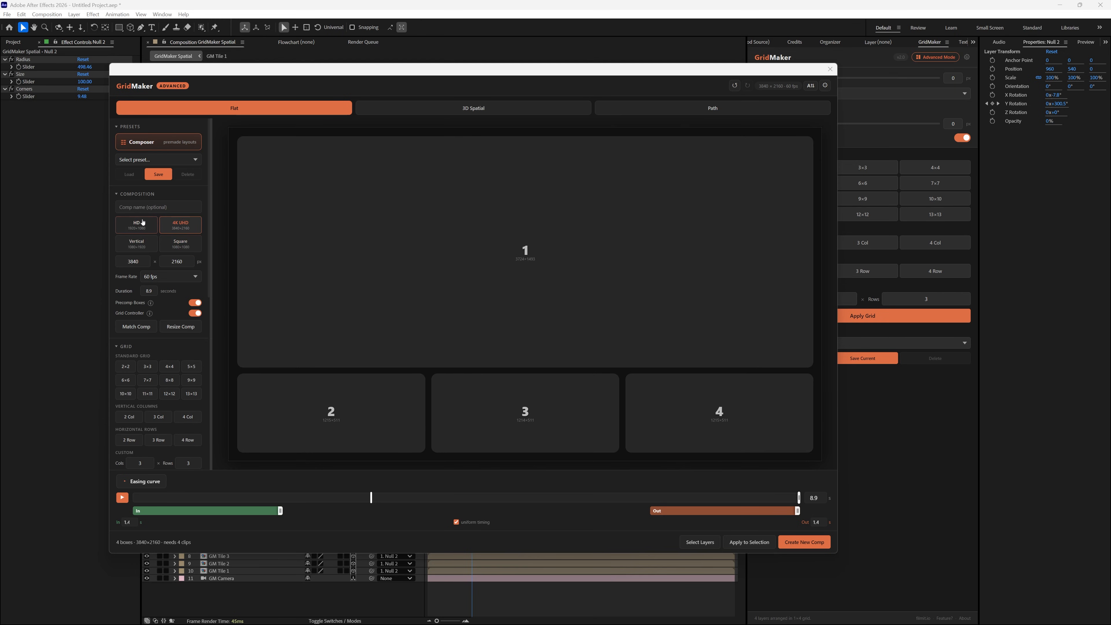
pyautogui.click(141, 224)
pyautogui.click(143, 244)
pyautogui.click(190, 246)
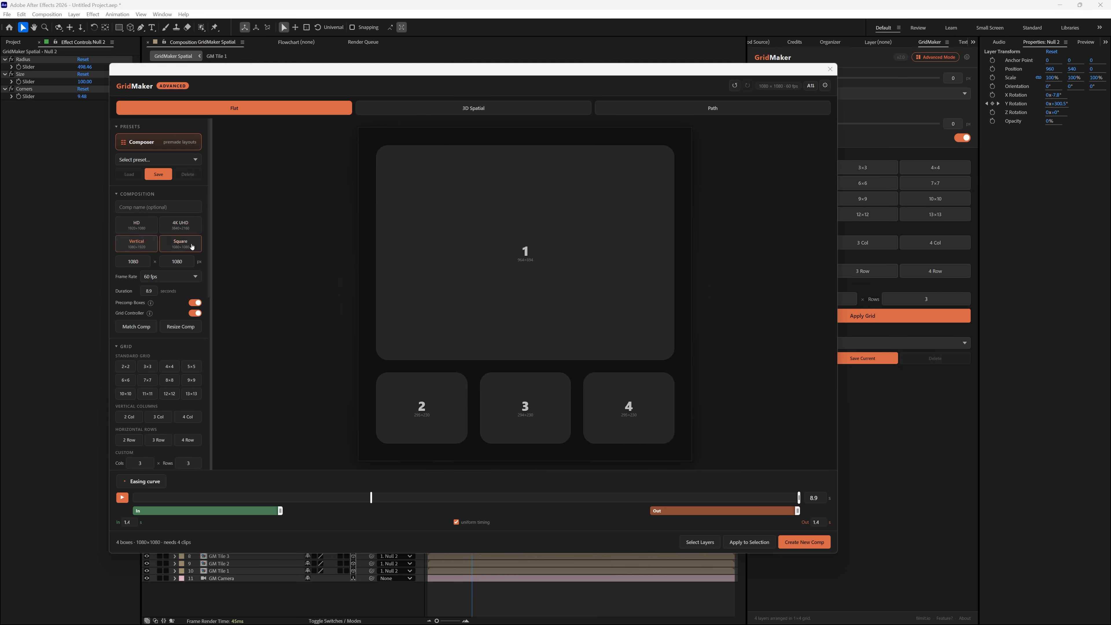
pyautogui.click(136, 326)
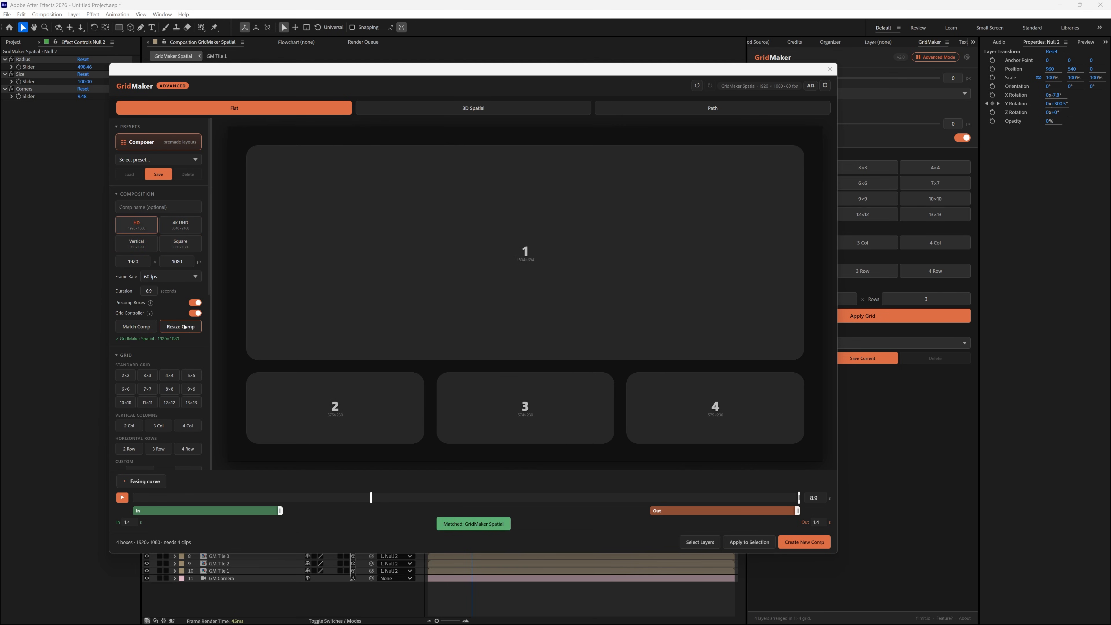
# Try a standard 4×4 grid in place of the Hero layout and undo it.
pyautogui.scroll(-4, 183, 206)
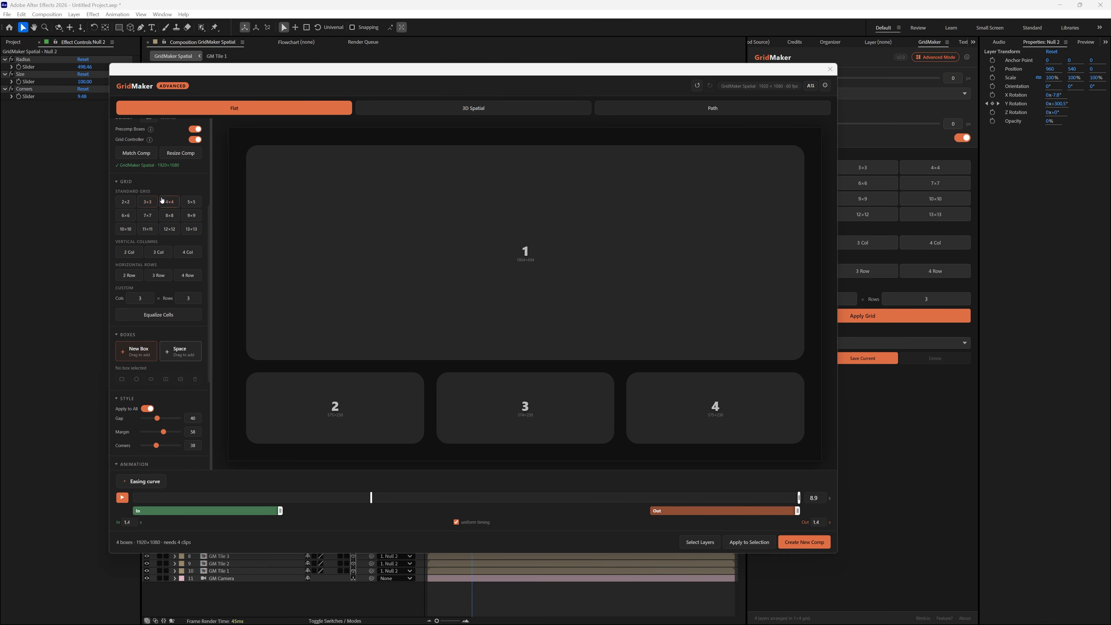
pyautogui.click(170, 205)
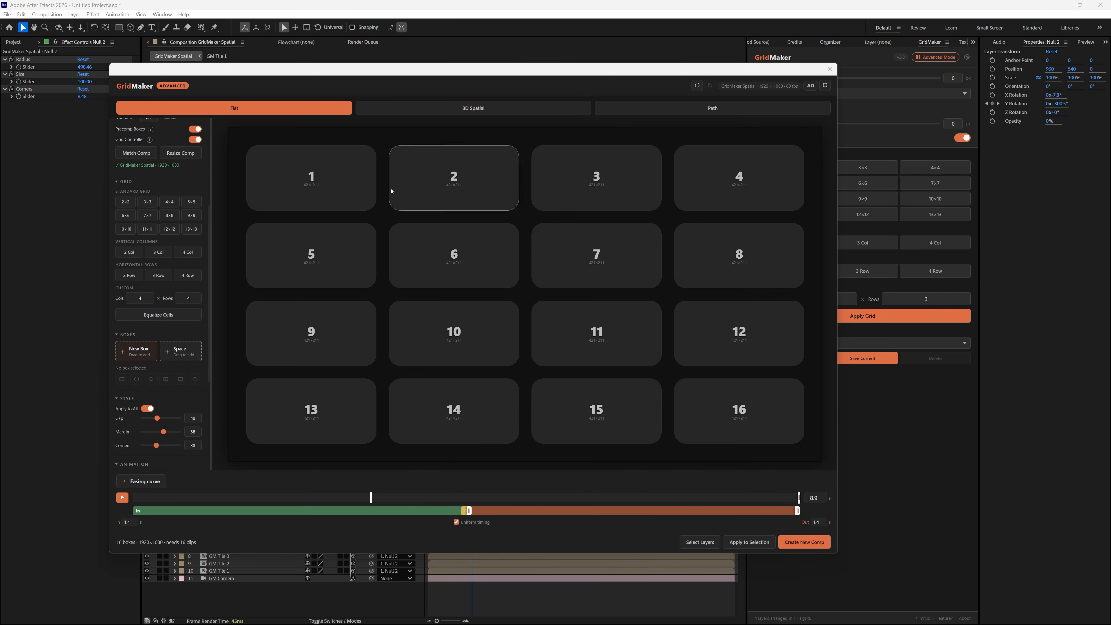
pyautogui.hotkey('ctrl', 'z')
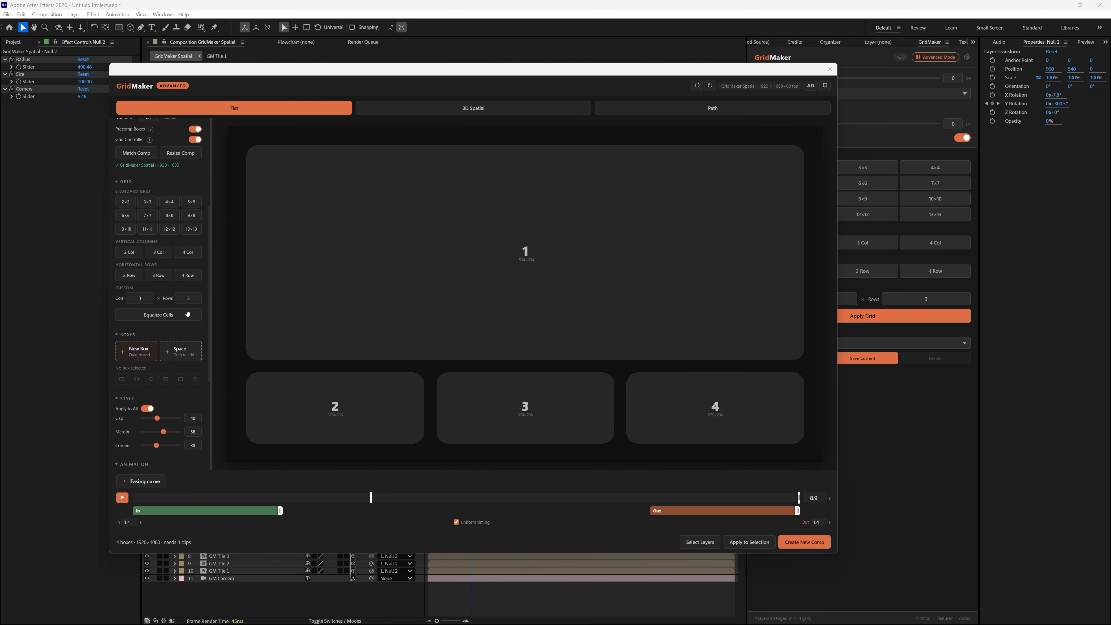
# Add a new box to the right of box 1 and insert a spacer between the two.
pyautogui.scroll(-1, 193, 345)
pyautogui.scroll(-2, 139, 203)
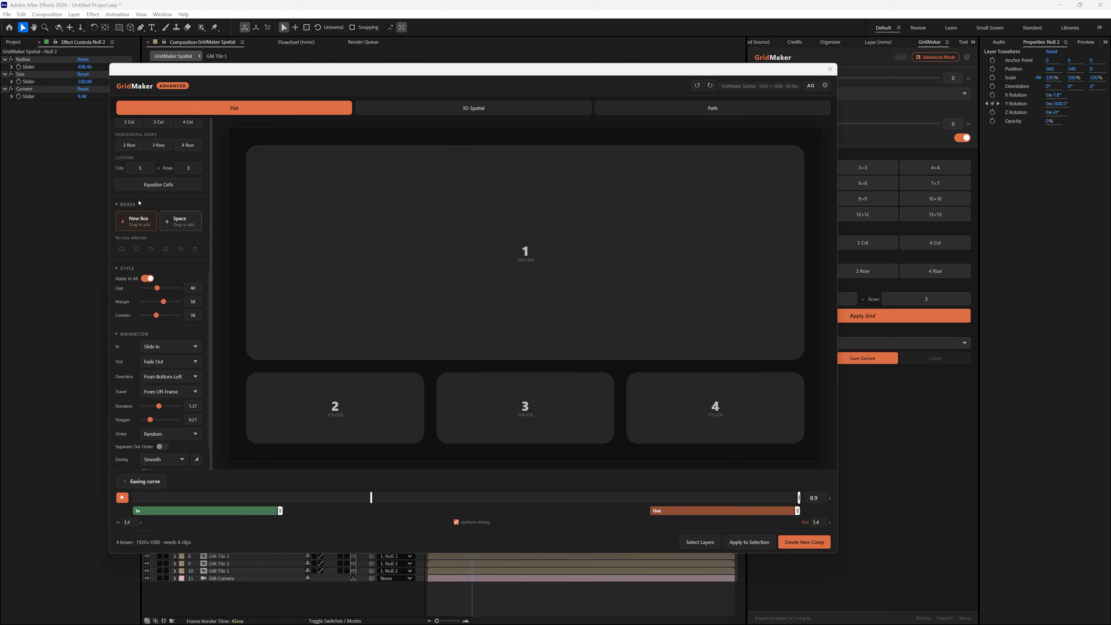
pyautogui.moveTo(136, 221); pyautogui.dragTo(700, 262)
pyautogui.click(617, 262)
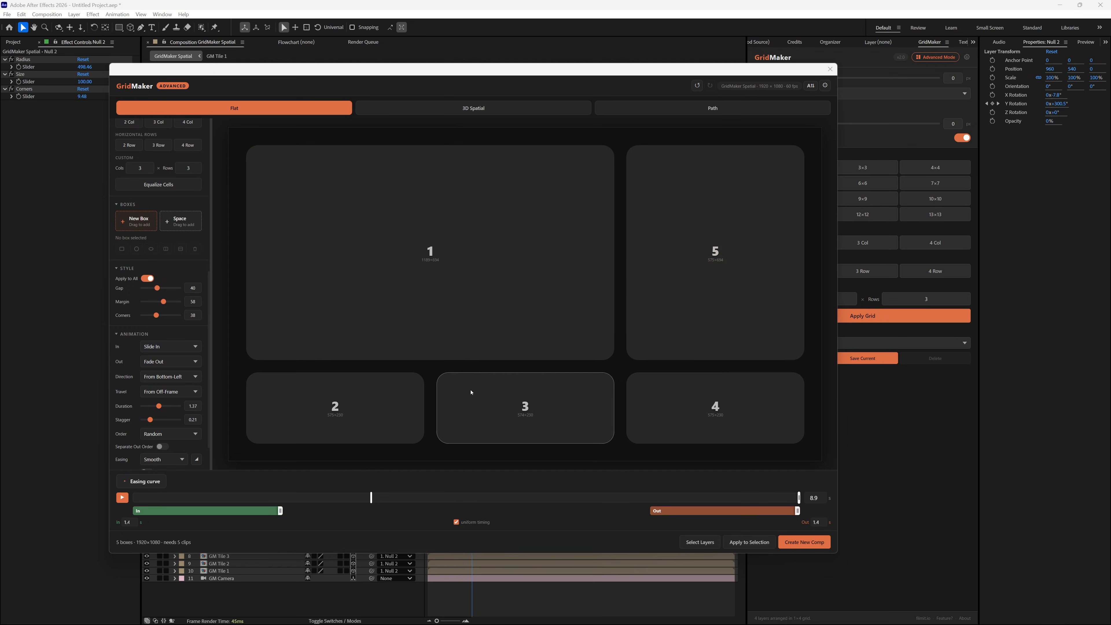
pyautogui.moveTo(179, 221); pyautogui.dragTo(520, 276)
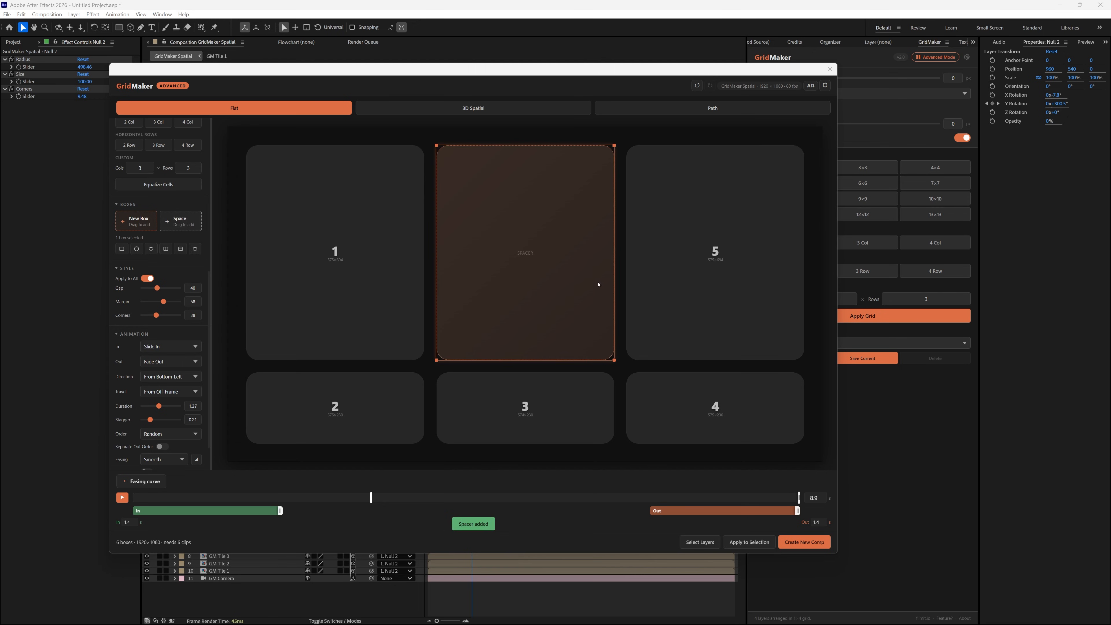
pyautogui.click(564, 457)
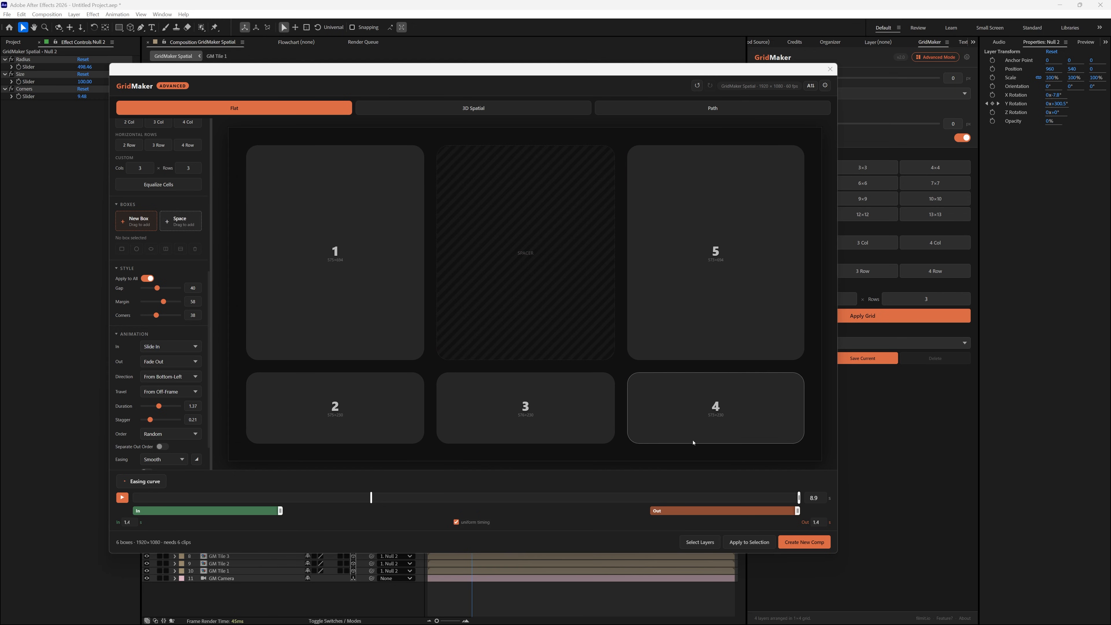
# Widen the first column by moving its divider, and adjust the rounding of the spacer's lower-left corner.
pyautogui.click(570, 304)
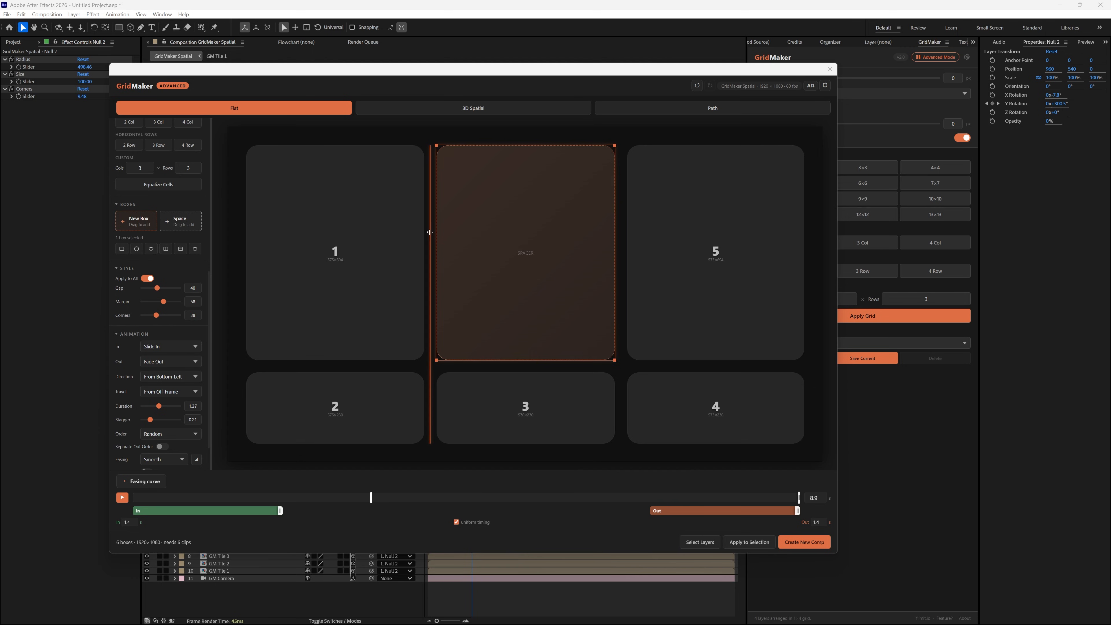
pyautogui.moveTo(430, 246); pyautogui.dragTo(433, 282)
pyautogui.moveTo(438, 361); pyautogui.dragTo(607, 228)
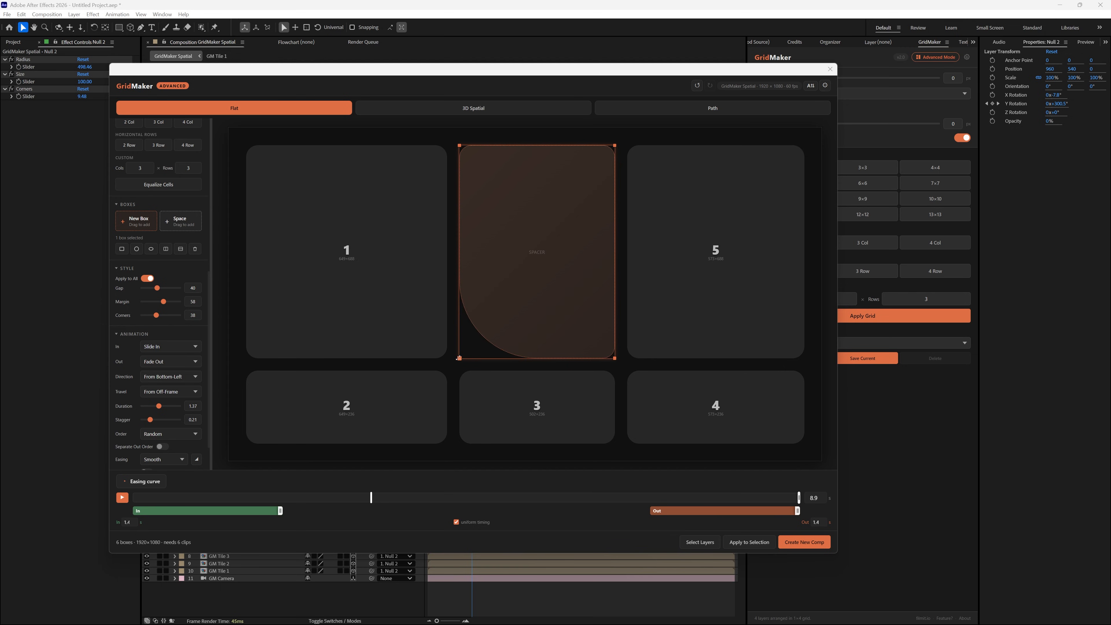
pyautogui.moveTo(459, 358)
pyautogui.mouseDown()
pyautogui.moveTo(544, 246)
pyautogui.moveTo(550, 279)
pyautogui.moveTo(512, 303)
pyautogui.moveTo(473, 362)
pyautogui.mouseUp()
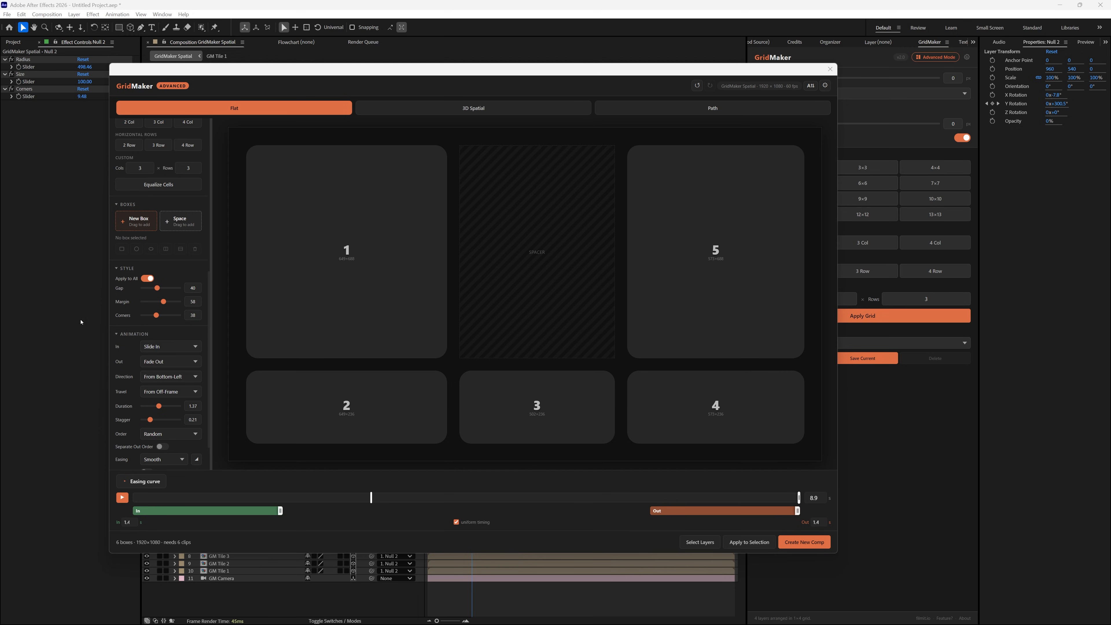
# Set the gap to 61, the margin to 100 and the corners to 13 for all boxes.
pyautogui.moveTo(157, 289); pyautogui.dragTo(147, 323)
pyautogui.scroll(-1, 183, 343)
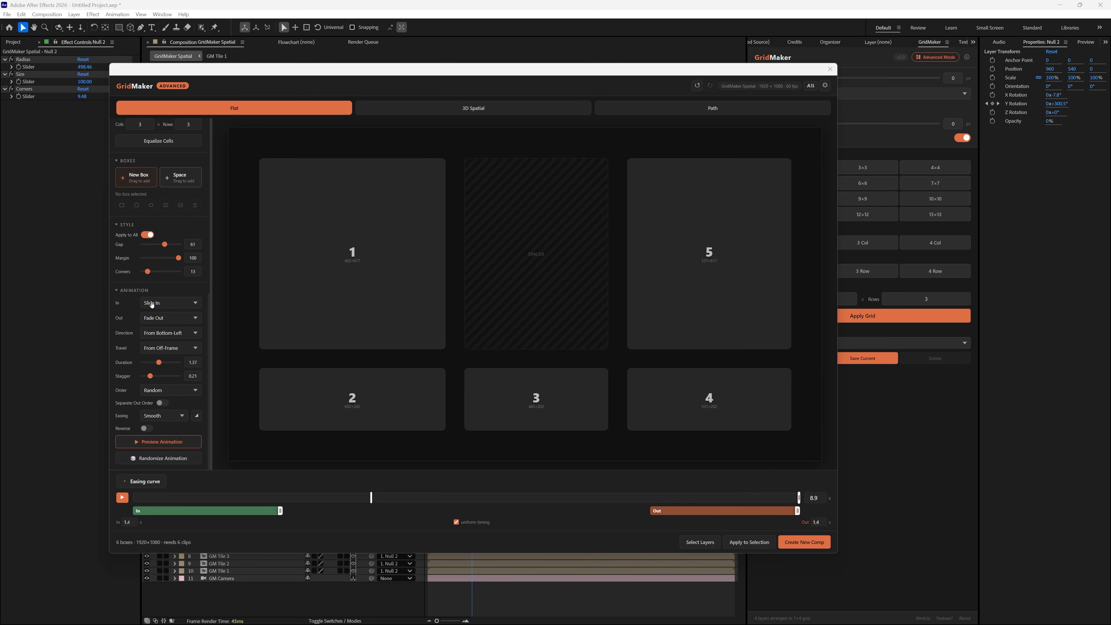
# Keep Slide In from the bottom-left as the In animation, and set the Out animation to Zoom Out (3D) with Subtle travel.
pyautogui.click(165, 306)
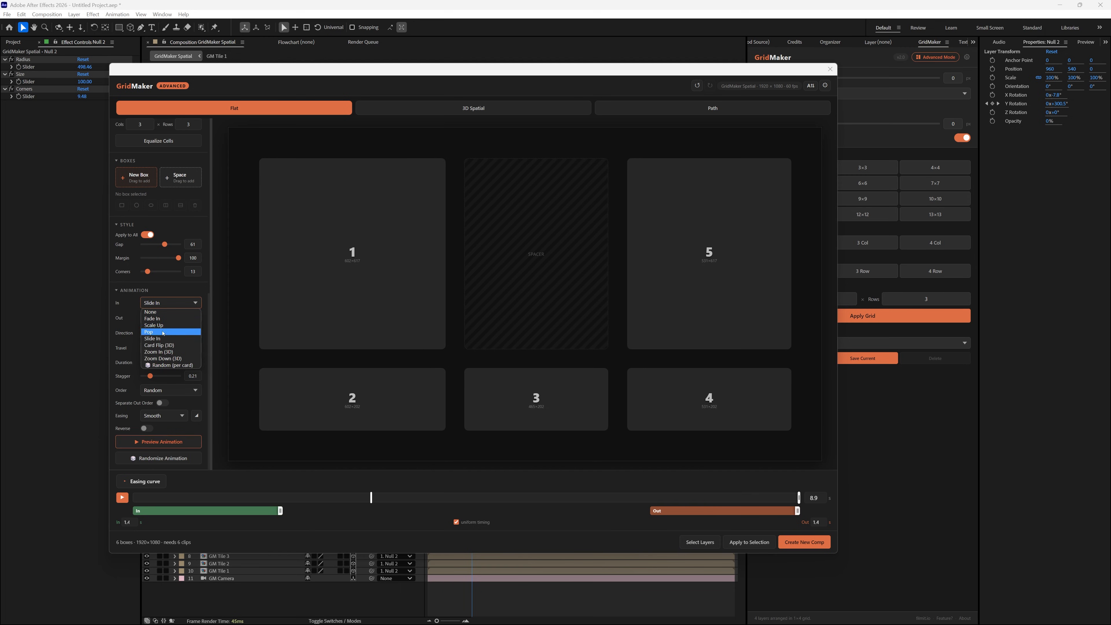
pyautogui.click(163, 340)
pyautogui.click(158, 319)
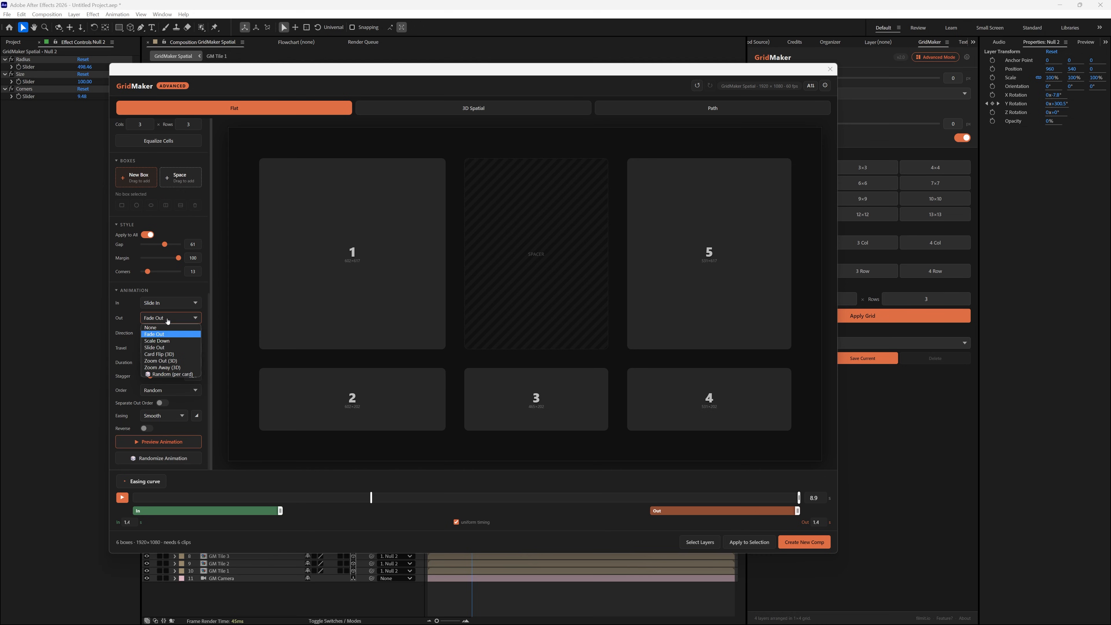
pyautogui.click(181, 363)
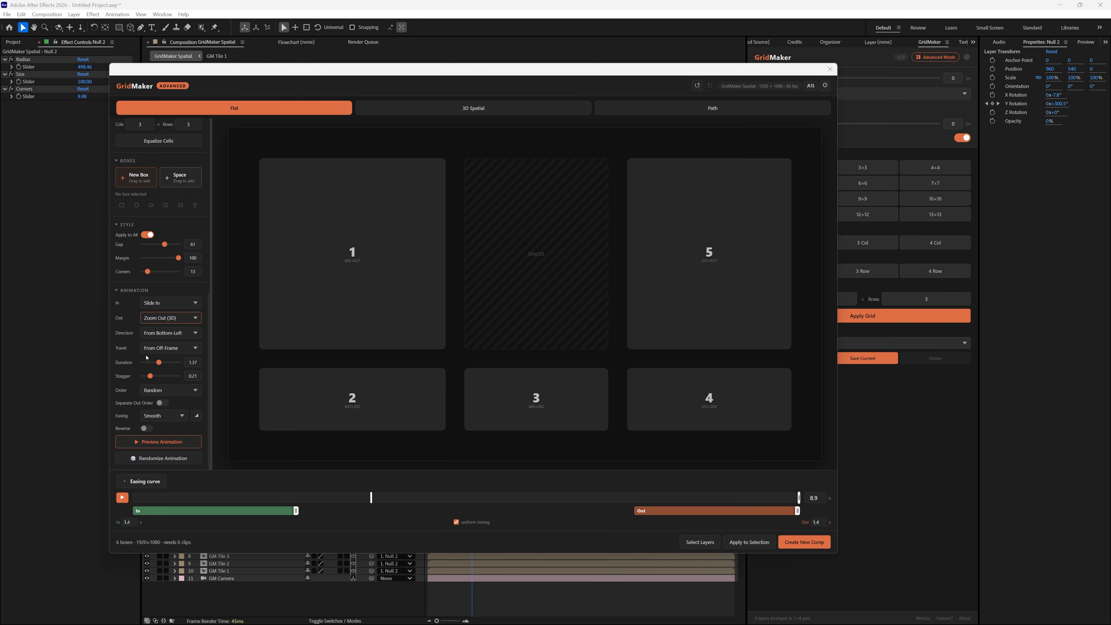
pyautogui.click(177, 334)
pyautogui.click(178, 367)
pyautogui.click(174, 350)
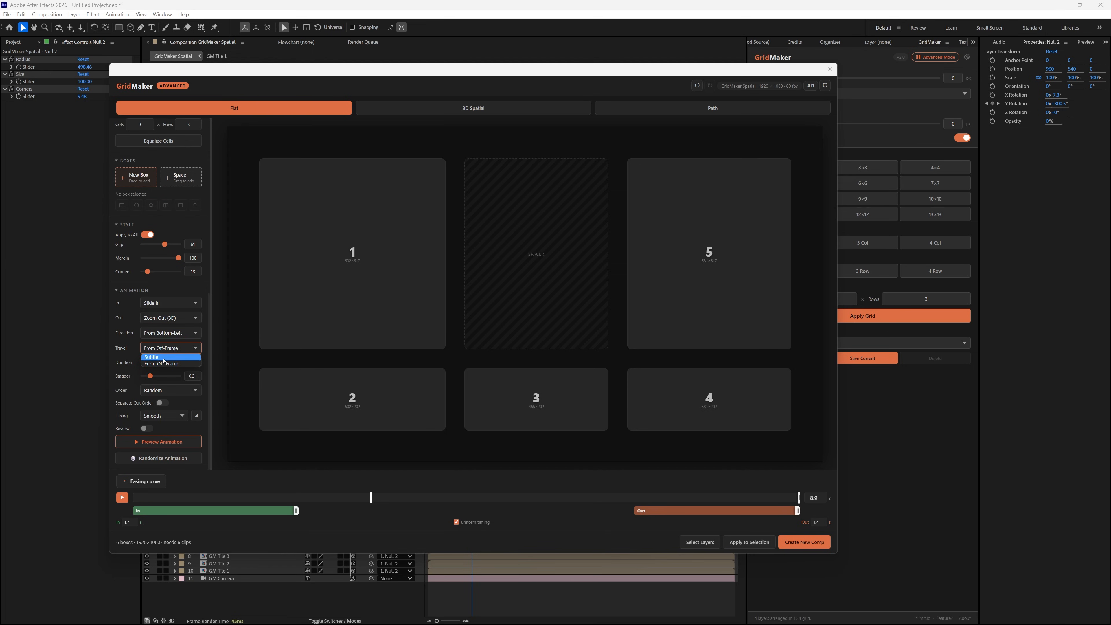
pyautogui.click(167, 357)
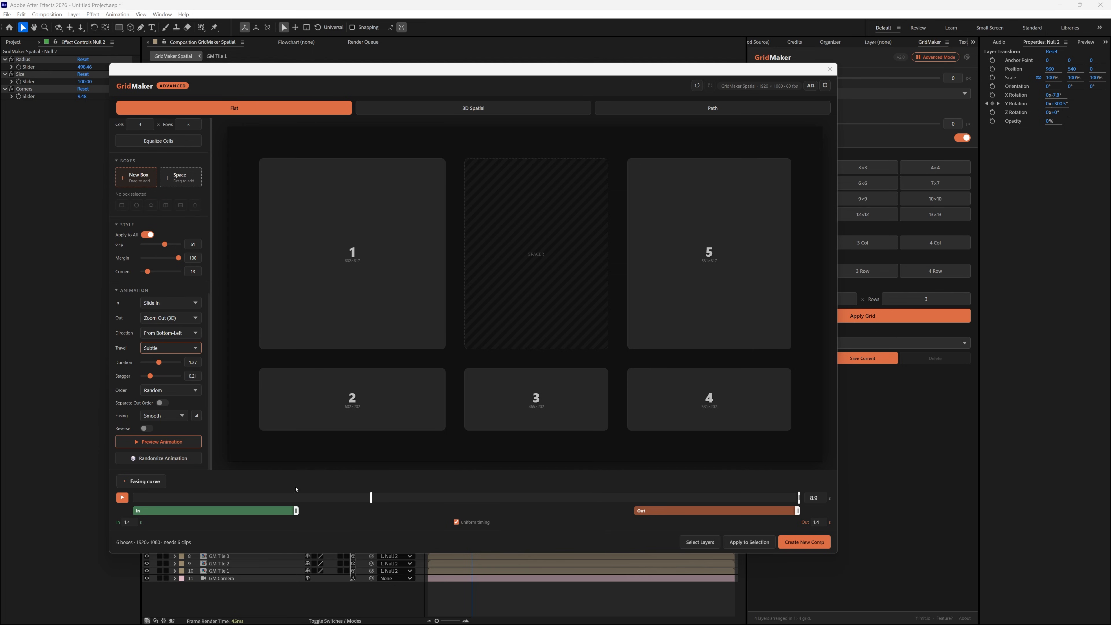
# Scrub back through the timeline and preview the box animation.
pyautogui.moveTo(371, 499); pyautogui.dragTo(330, 496)
pyautogui.moveTo(276, 497); pyautogui.dragTo(115, 512)
pyautogui.click(158, 447)
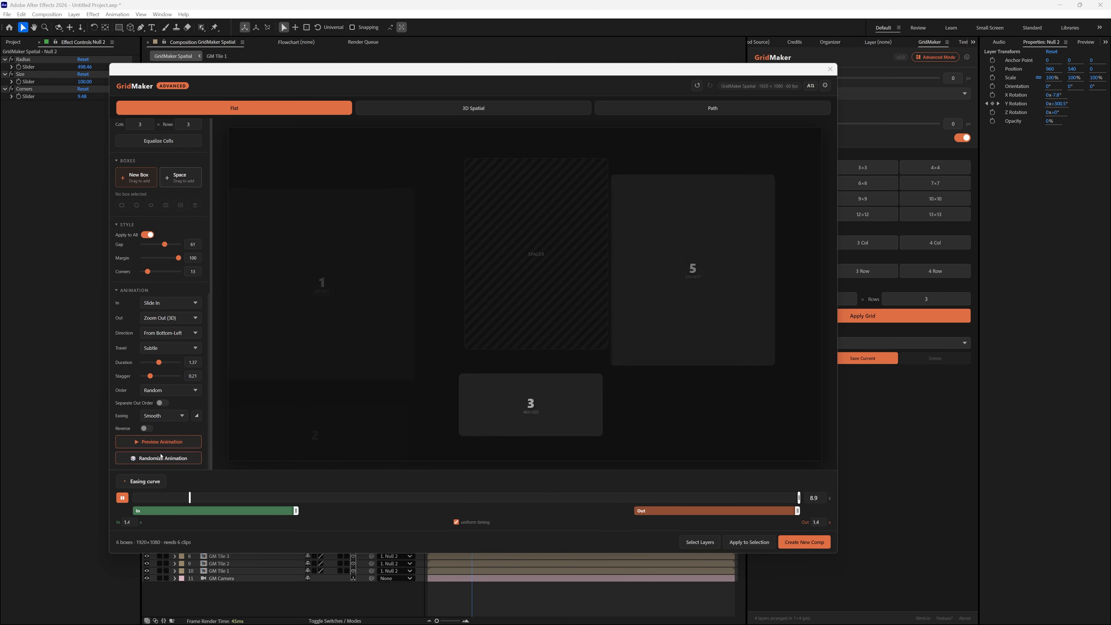
# Try moving the Out animation earlier and back, then preview both animations stretched to 3 seconds with uniform timing.
pyautogui.moveTo(709, 513); pyautogui.dragTo(568, 510)
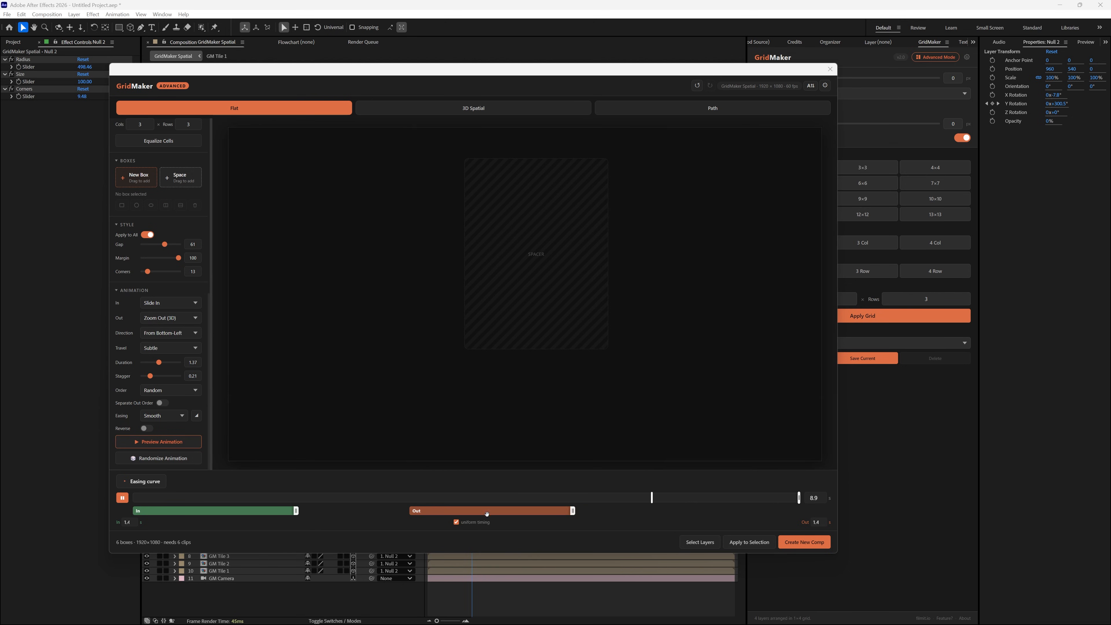
pyautogui.moveTo(486, 514); pyautogui.dragTo(711, 512)
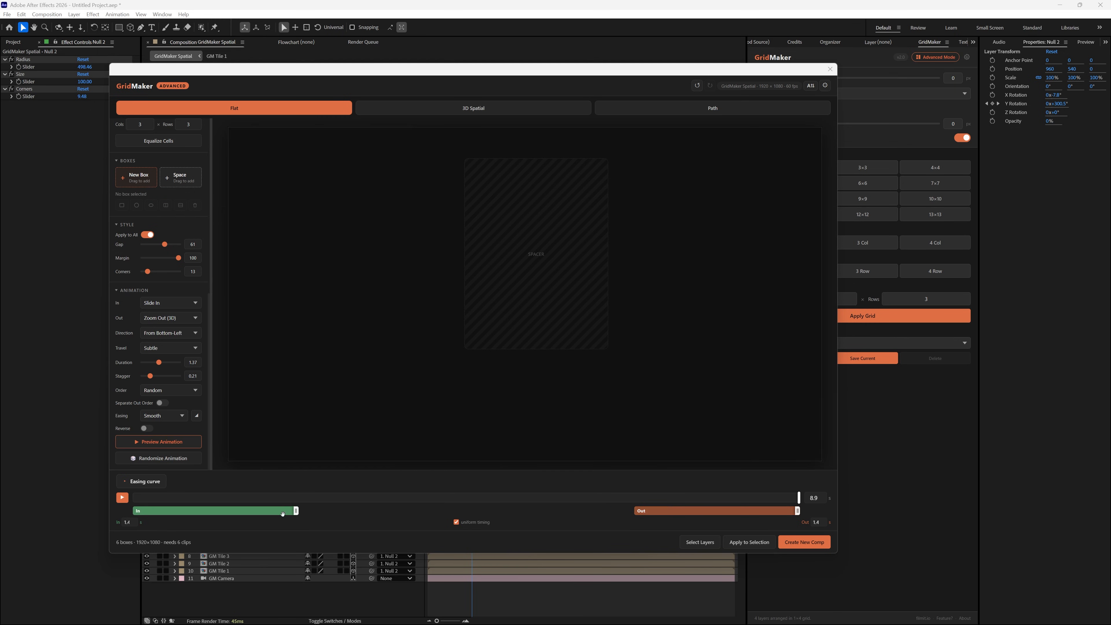
pyautogui.moveTo(283, 514); pyautogui.dragTo(417, 512)
pyautogui.click(122, 497)
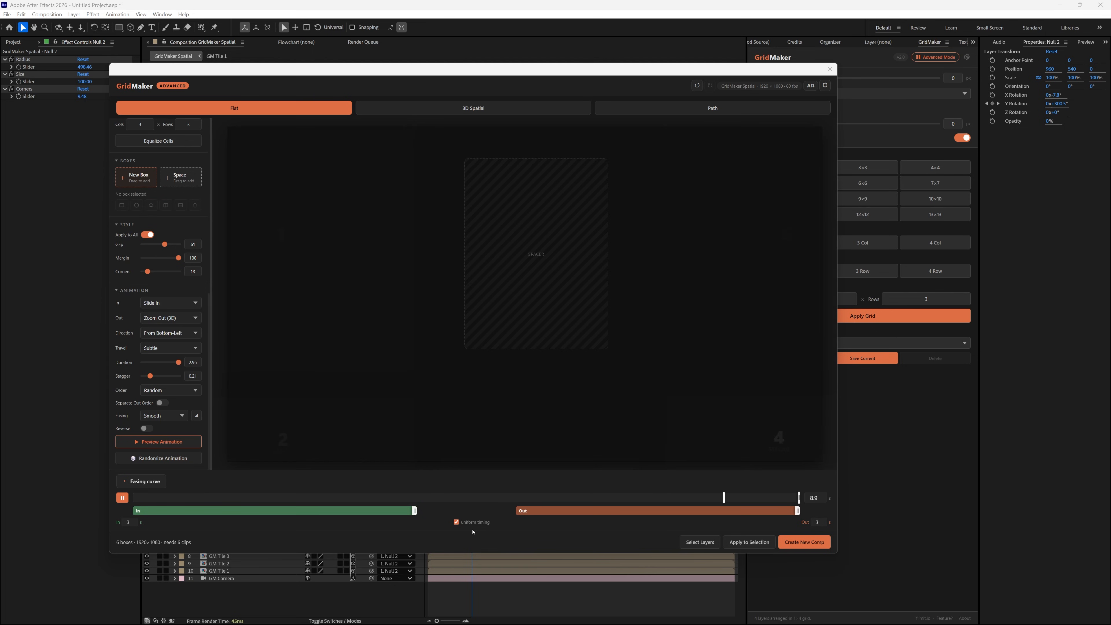
# Turn off uniform timing, shorten the In animation to a 0.91 duration and the Out animation to 1 second, and set the total length to 7.3 seconds.
pyautogui.moveTo(415, 511); pyautogui.dragTo(261, 510)
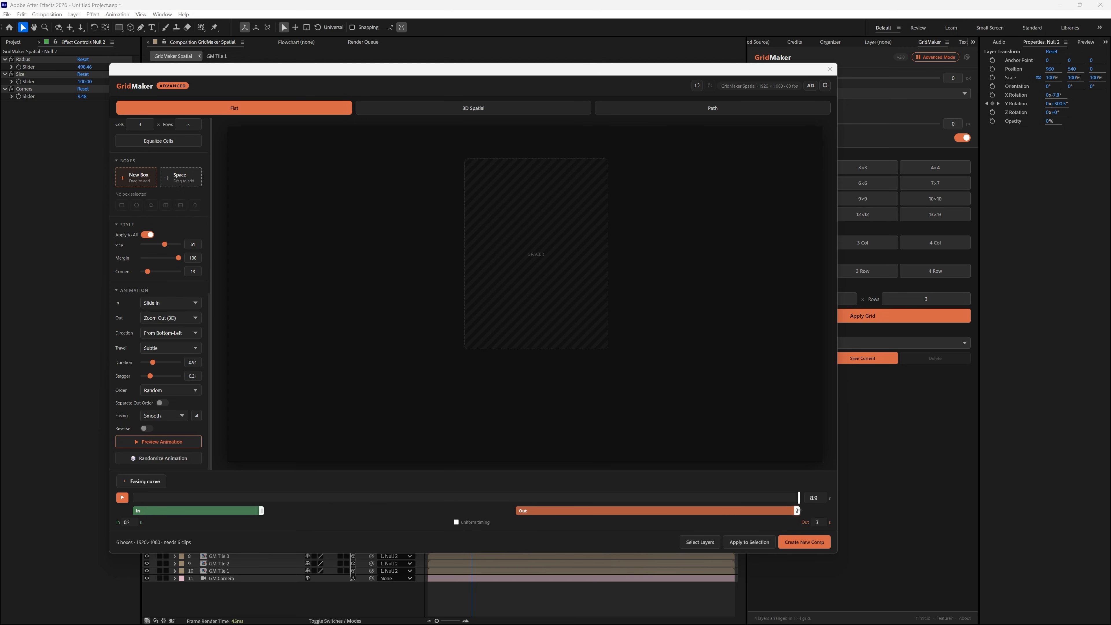
pyautogui.moveTo(611, 512); pyautogui.dragTo(764, 529)
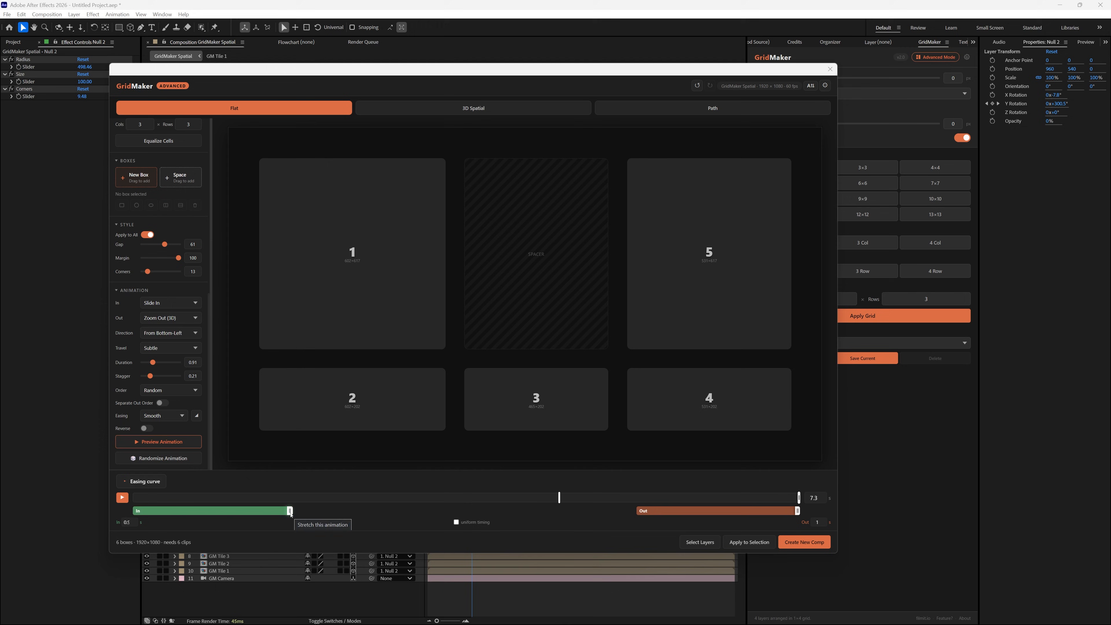
# Set the animation order to By Box Number and play the preview.
pyautogui.click(184, 390)
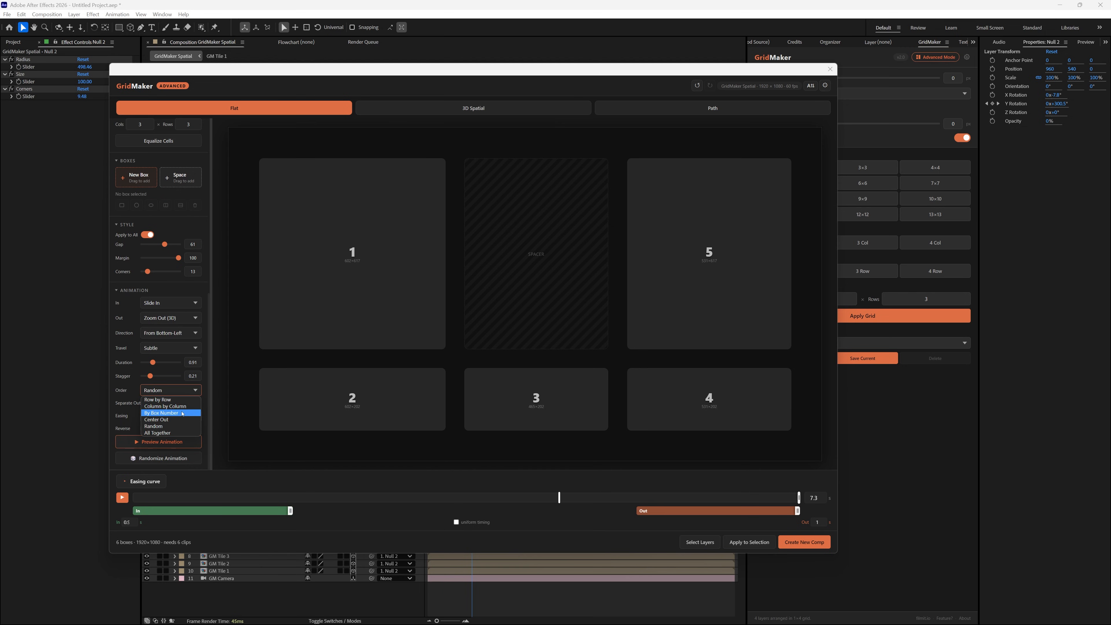
pyautogui.click(183, 413)
pyautogui.click(143, 499)
pyautogui.click(123, 498)
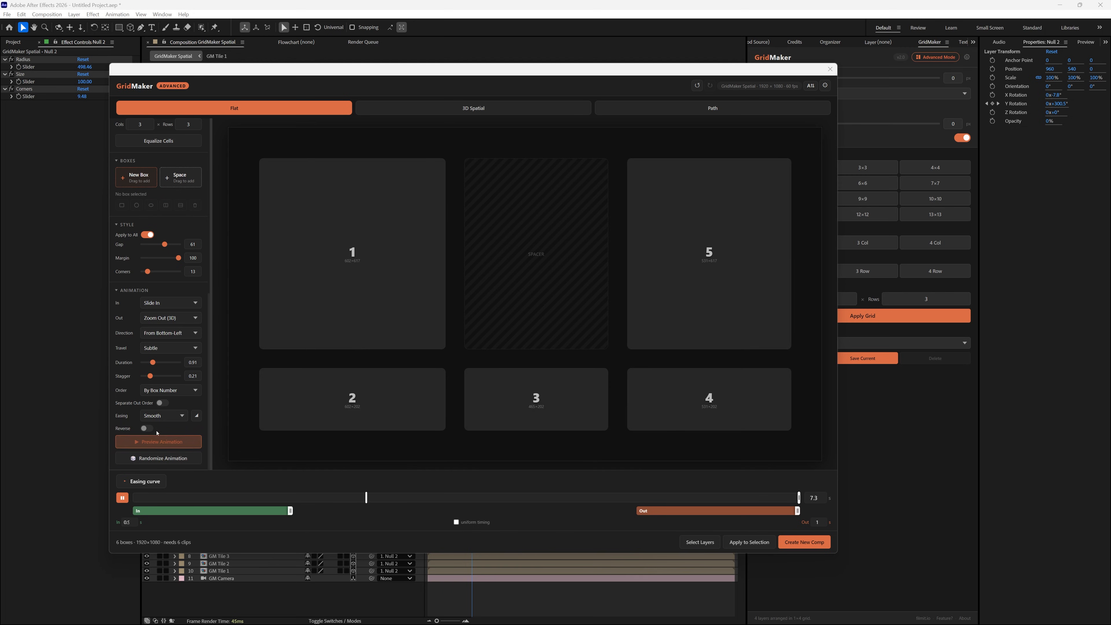
# Enable a separate out order set to Center Out, and check the animation by playing and scrubbing it.
pyautogui.click(163, 403)
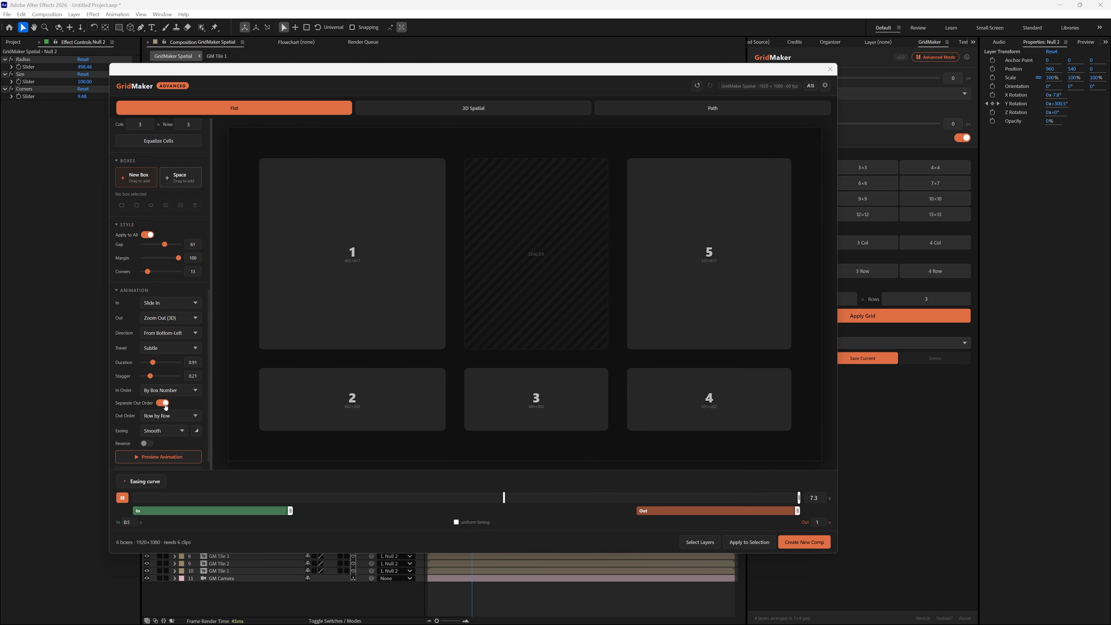
pyautogui.click(186, 416)
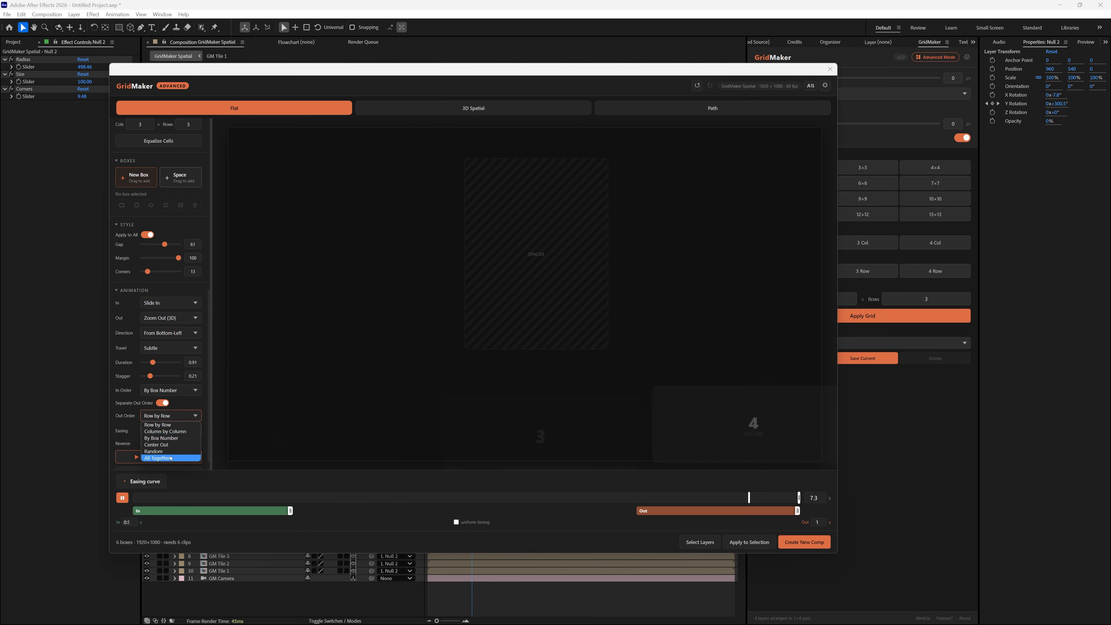
pyautogui.click(157, 445)
pyautogui.click(122, 497)
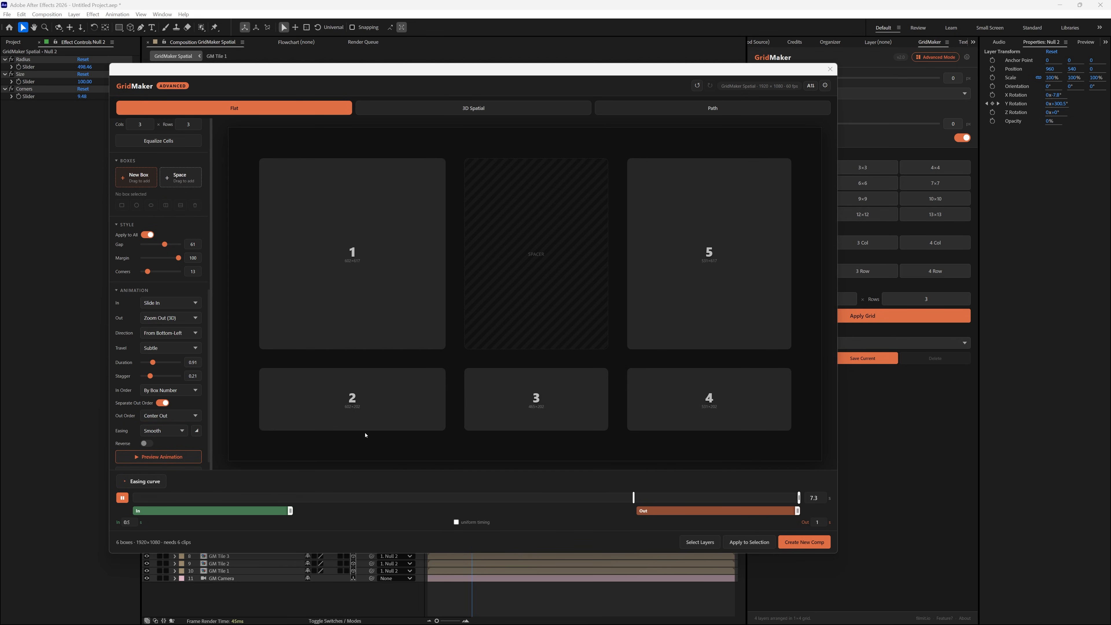
pyautogui.moveTo(157, 499); pyautogui.dragTo(328, 498)
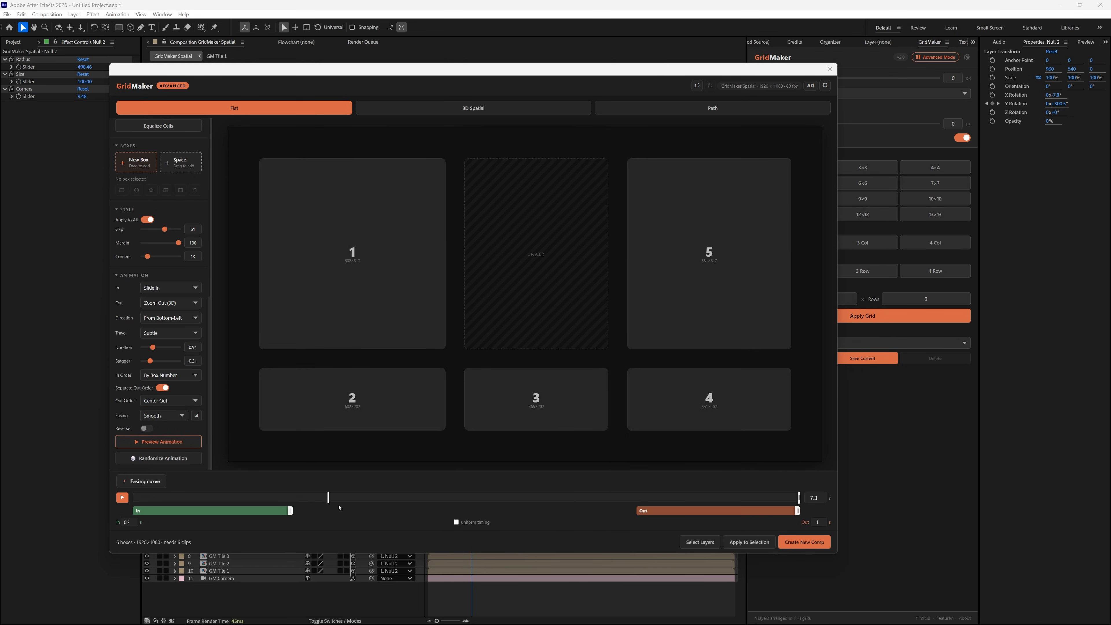
pyautogui.moveTo(486, 501); pyautogui.dragTo(459, 521)
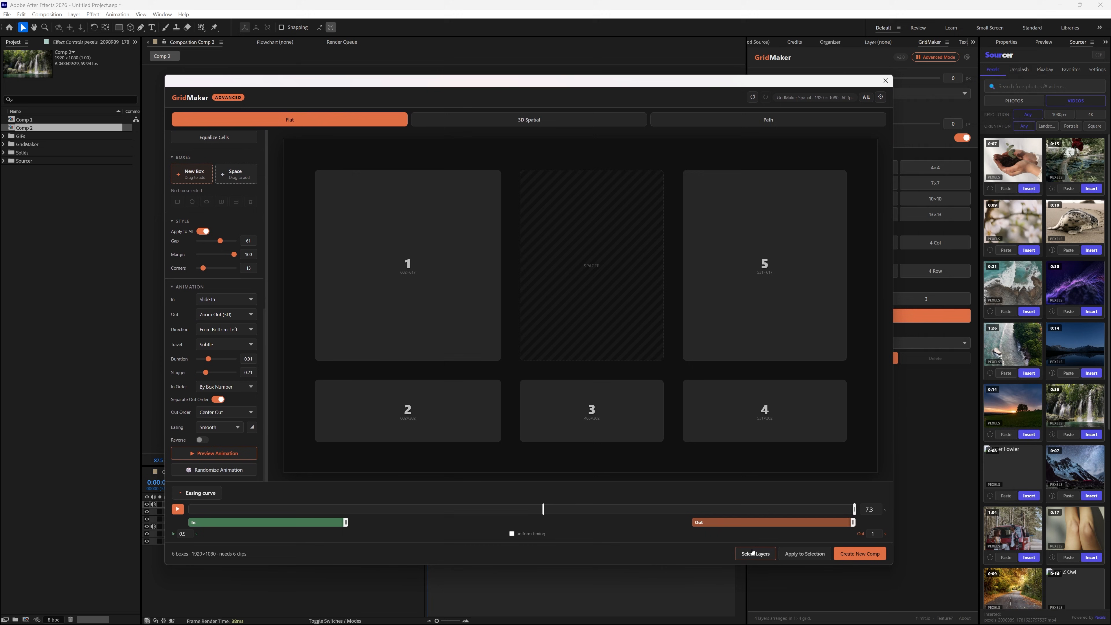
# Select the layers in Comp 2 for the grid, apply the flat layout to them, and review the animated result.
pyautogui.click(751, 554)
pyautogui.moveTo(241, 89); pyautogui.dragTo(220, 81)
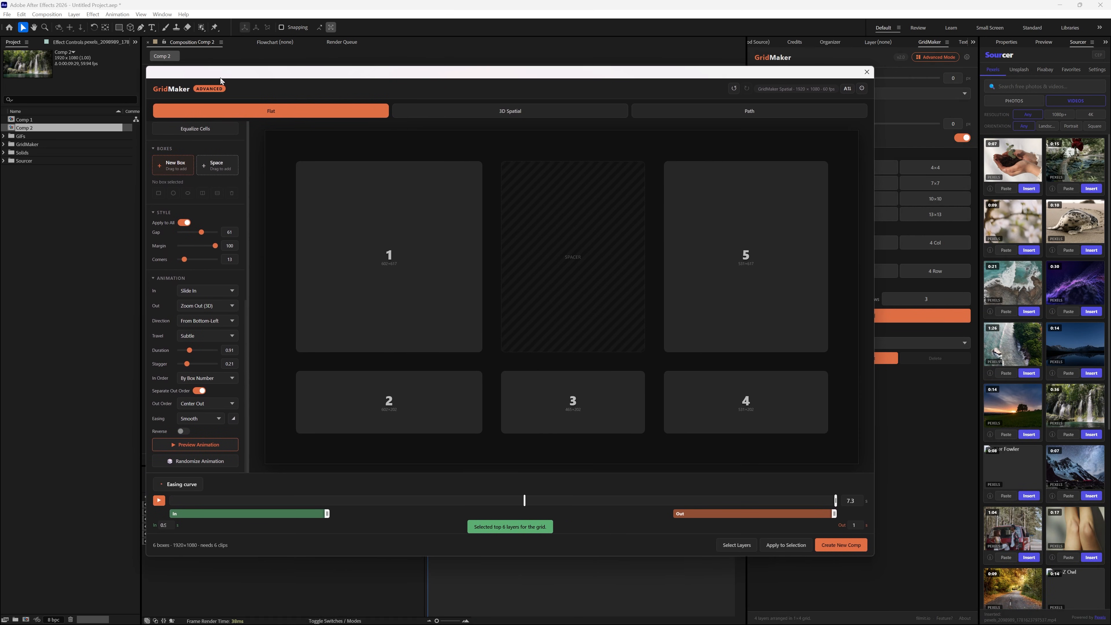
pyautogui.click(784, 547)
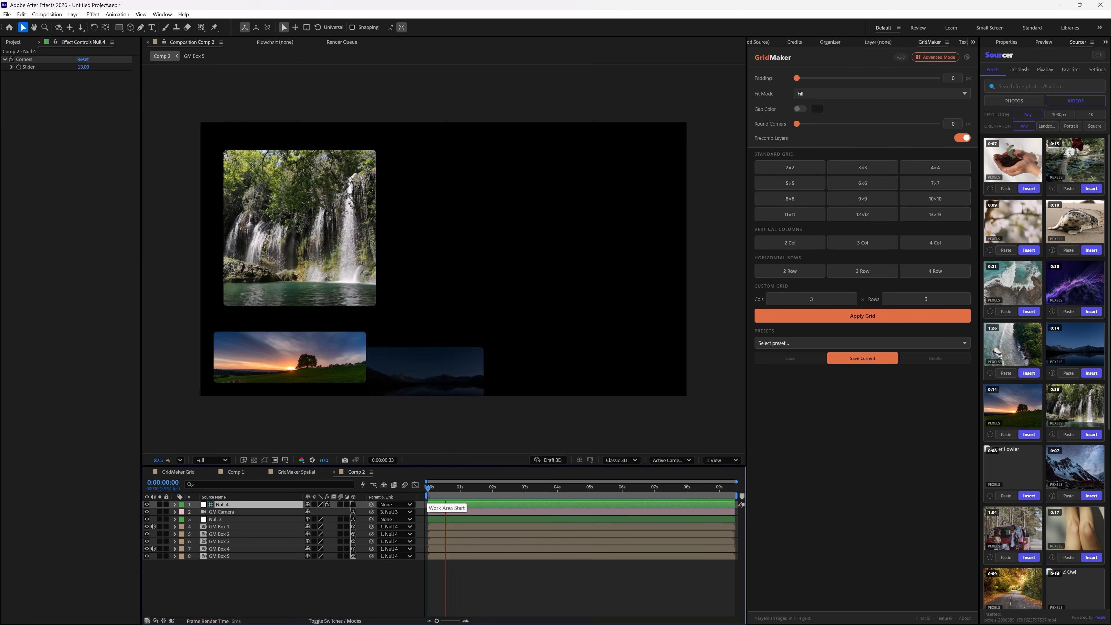
pyautogui.moveTo(480, 489); pyautogui.dragTo(668, 516)
pyautogui.press('space')
# Reopen Advanced Mode, switch to the 3D Spatial layout, and set the composition format to Square 1080×1080.
pyautogui.click(928, 59)
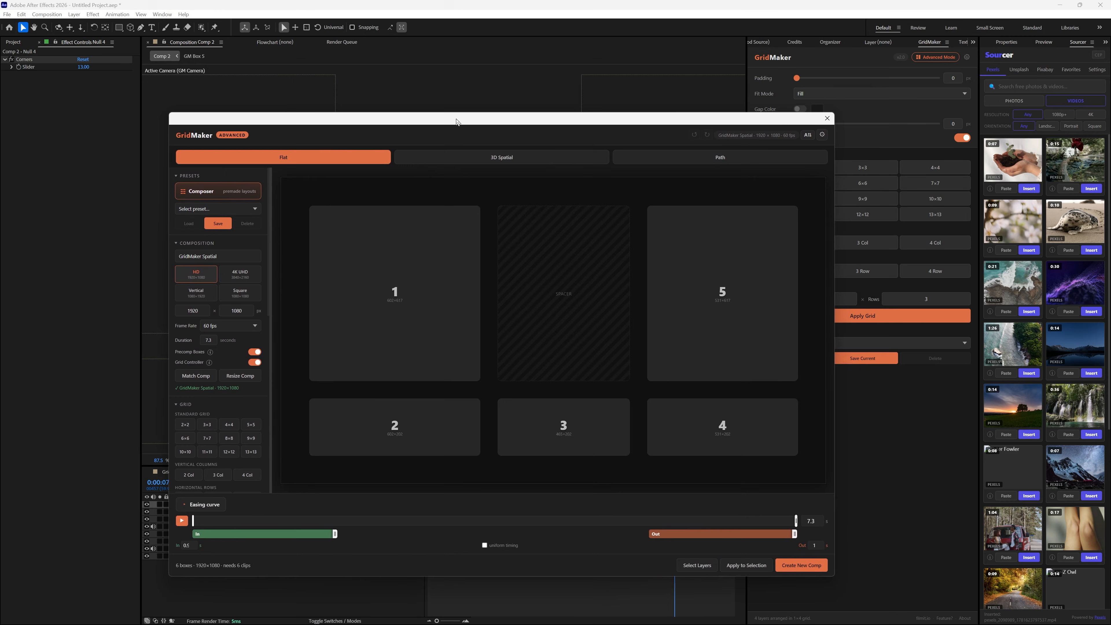
pyautogui.moveTo(457, 118); pyautogui.dragTo(463, 113)
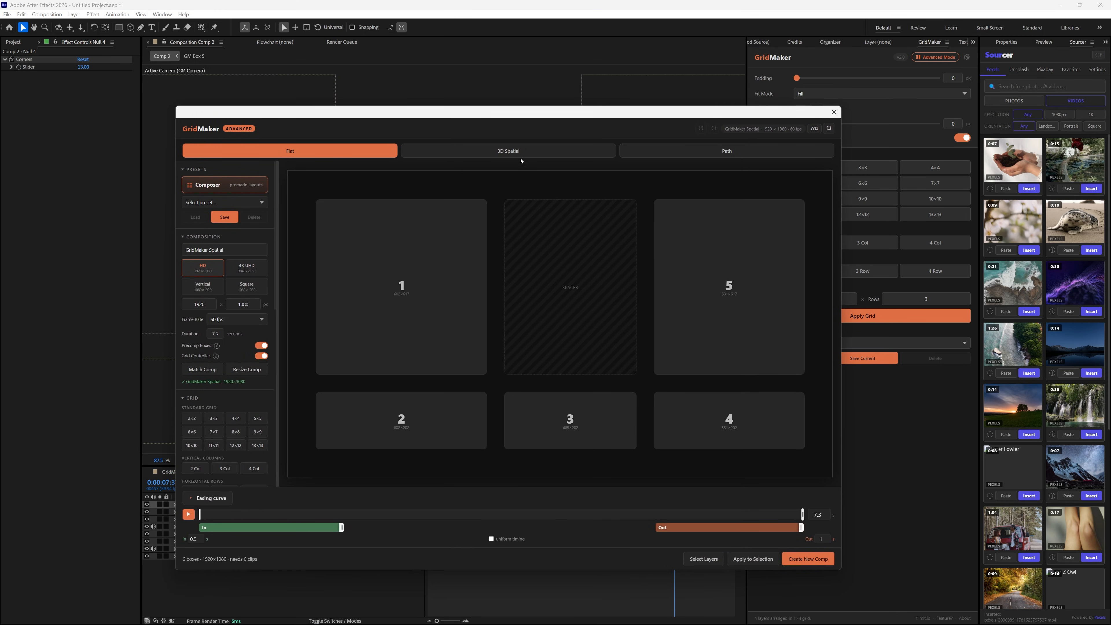
pyautogui.click(513, 152)
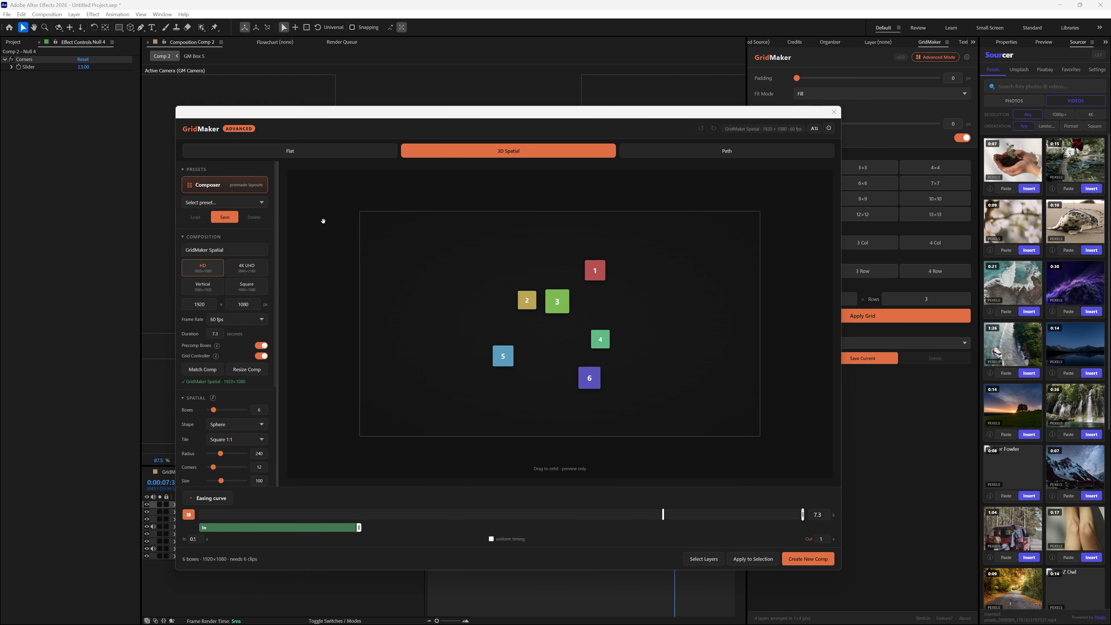
pyautogui.click(246, 287)
# Arrange 10 boxes in a tilted Ring / Carousel shape and create a new comp from the layout.
pyautogui.scroll(-1, 250, 302)
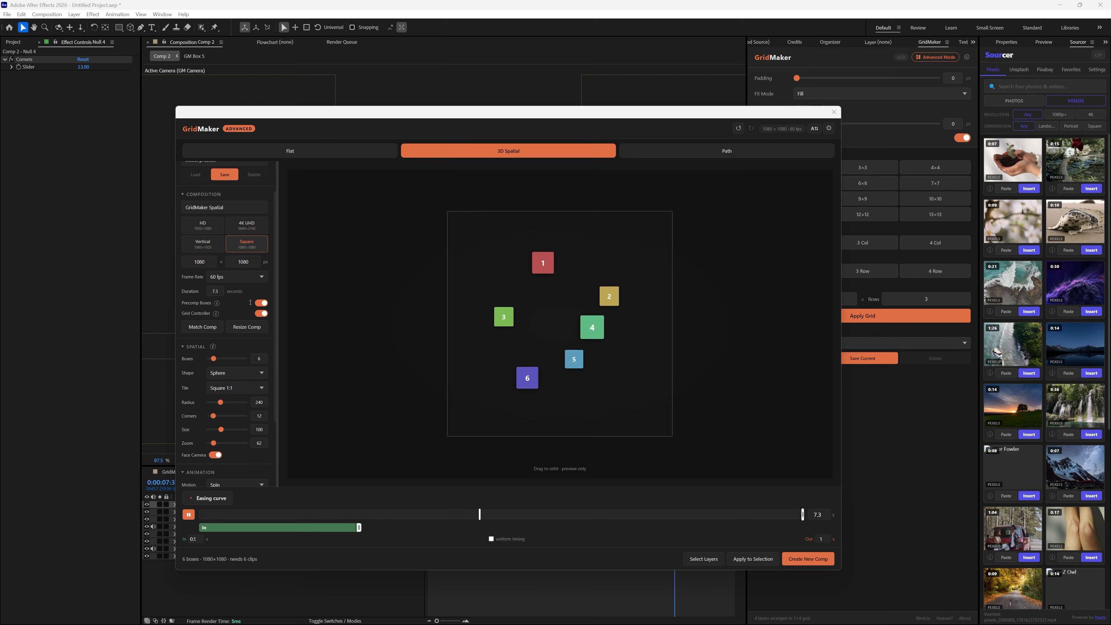
pyautogui.scroll(-2, 245, 280)
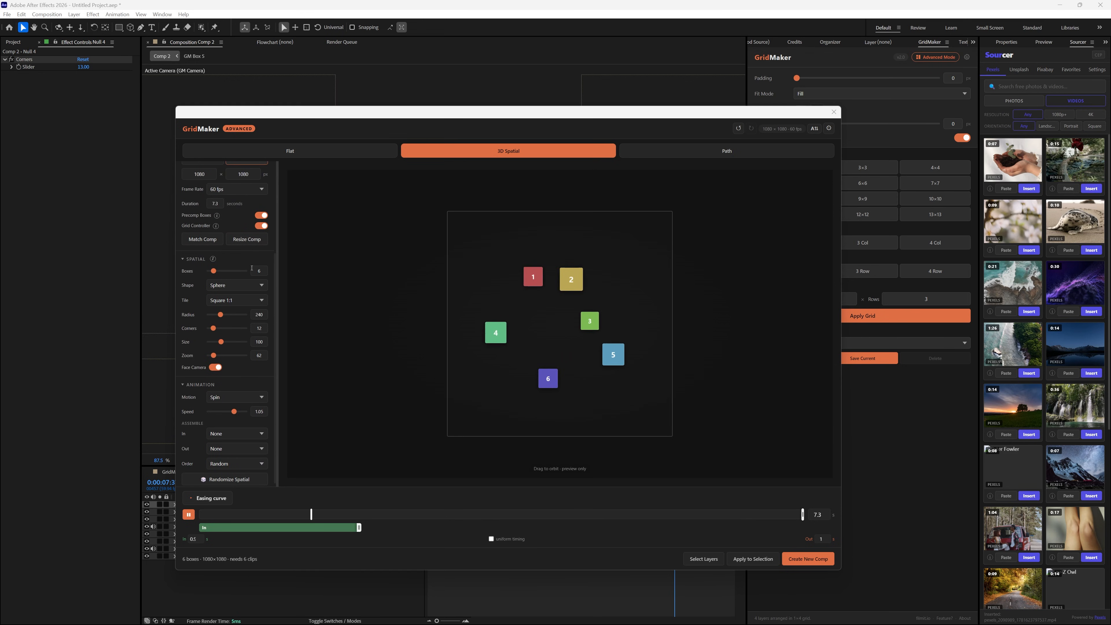
pyautogui.scroll(3, 266, 295)
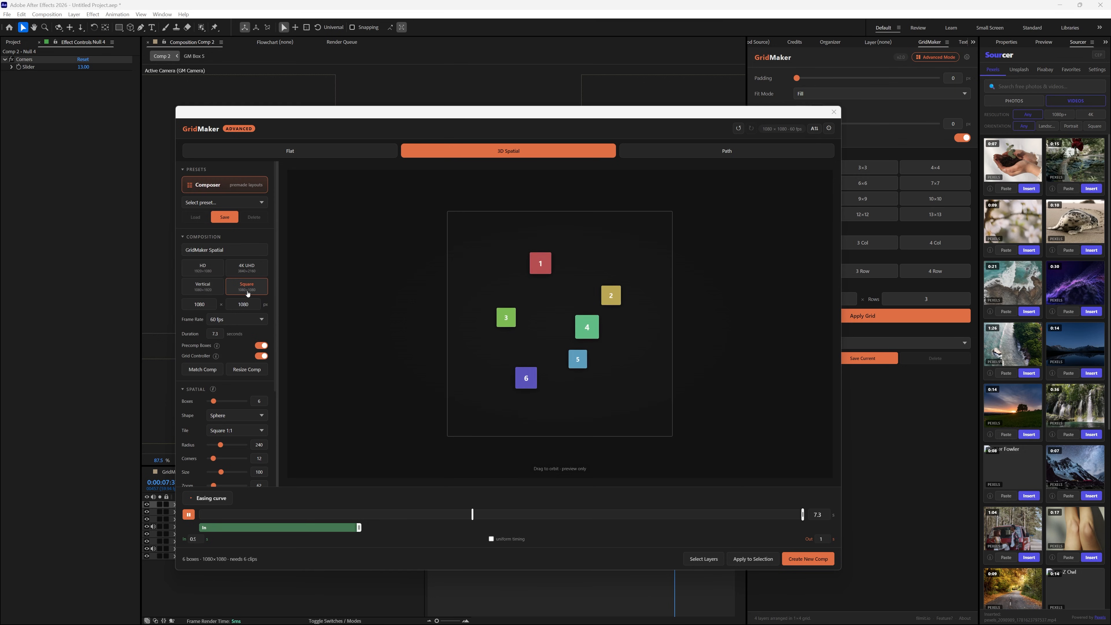
pyautogui.scroll(-3, 245, 291)
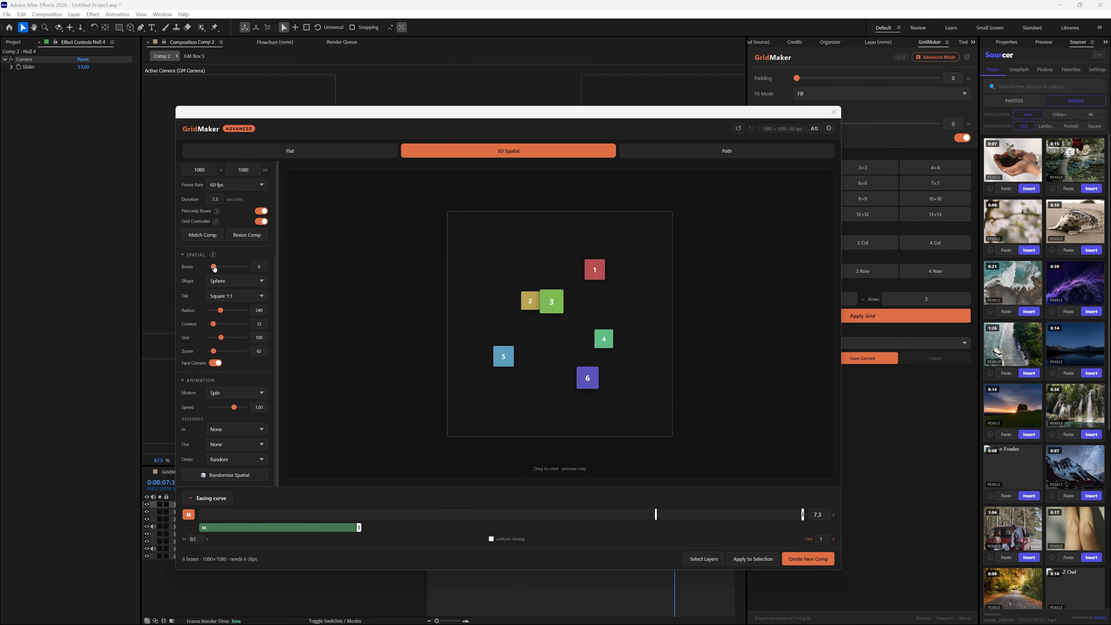
pyautogui.moveTo(219, 265); pyautogui.dragTo(218, 270)
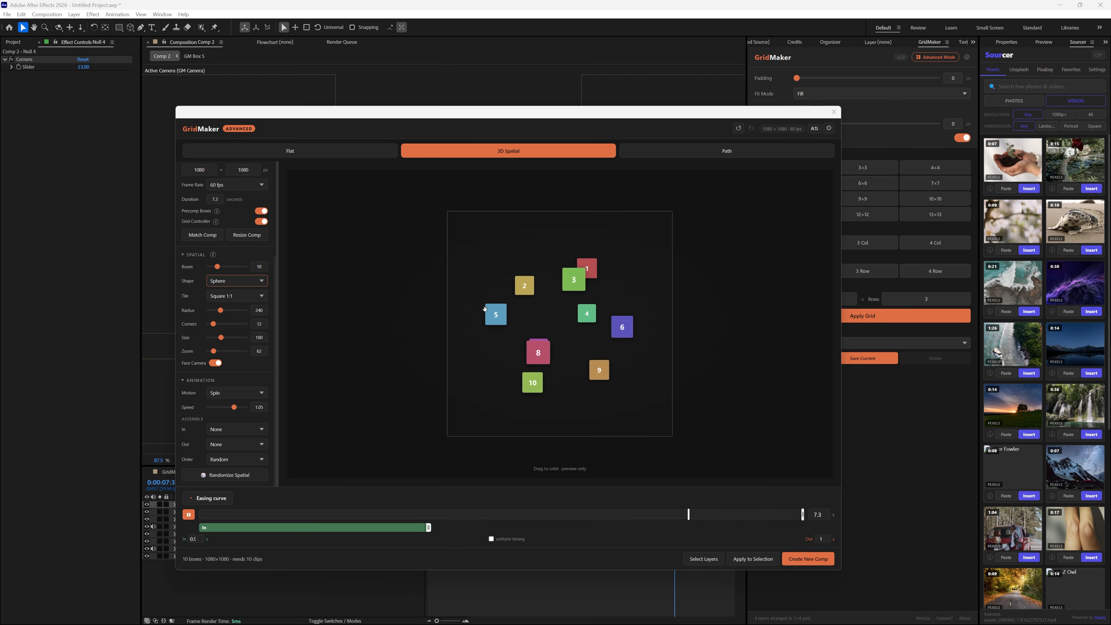
pyautogui.click(223, 283)
pyautogui.click(236, 297)
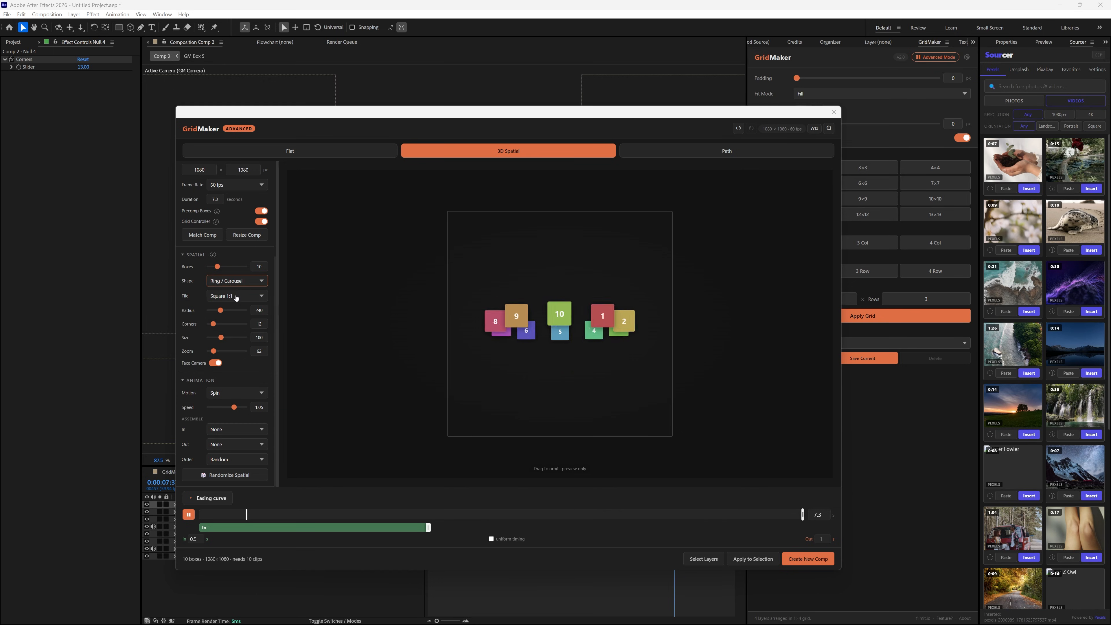
pyautogui.moveTo(534, 294); pyautogui.dragTo(568, 331)
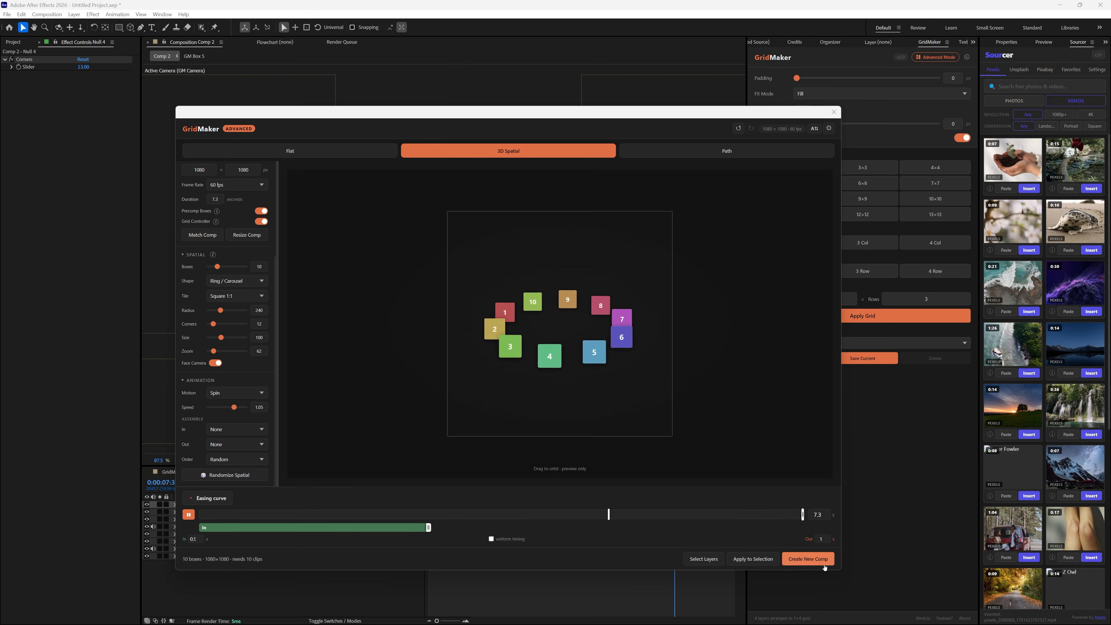
pyautogui.click(814, 560)
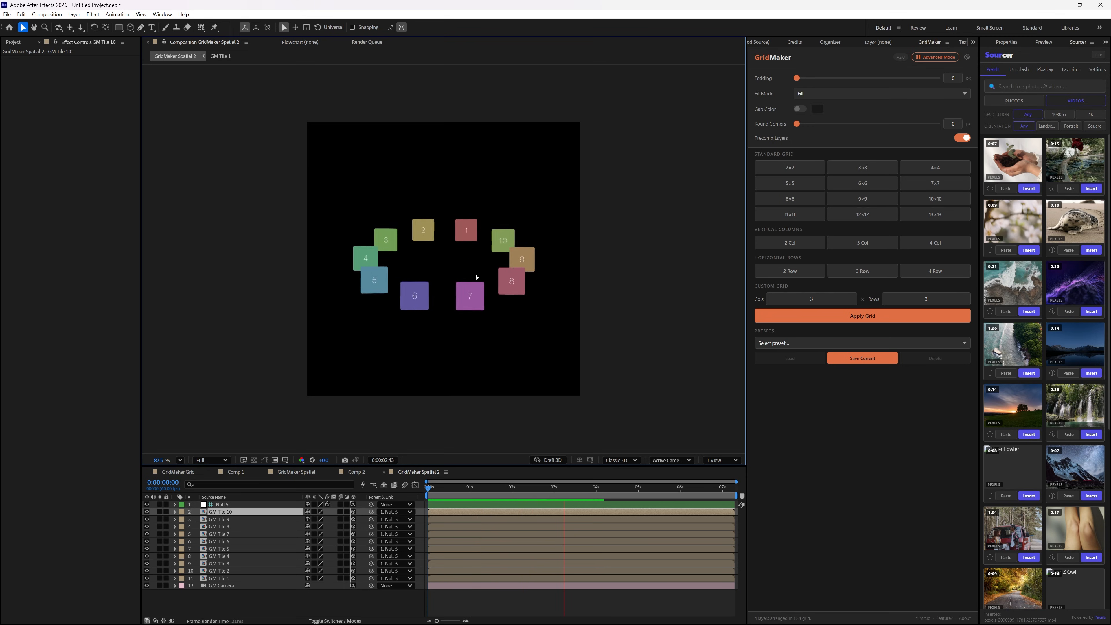
# Keep the carousel's tiles at Square 1:1, and set the radius to 322, the size to 121 and the zoom to 64.
pyautogui.click(246, 280)
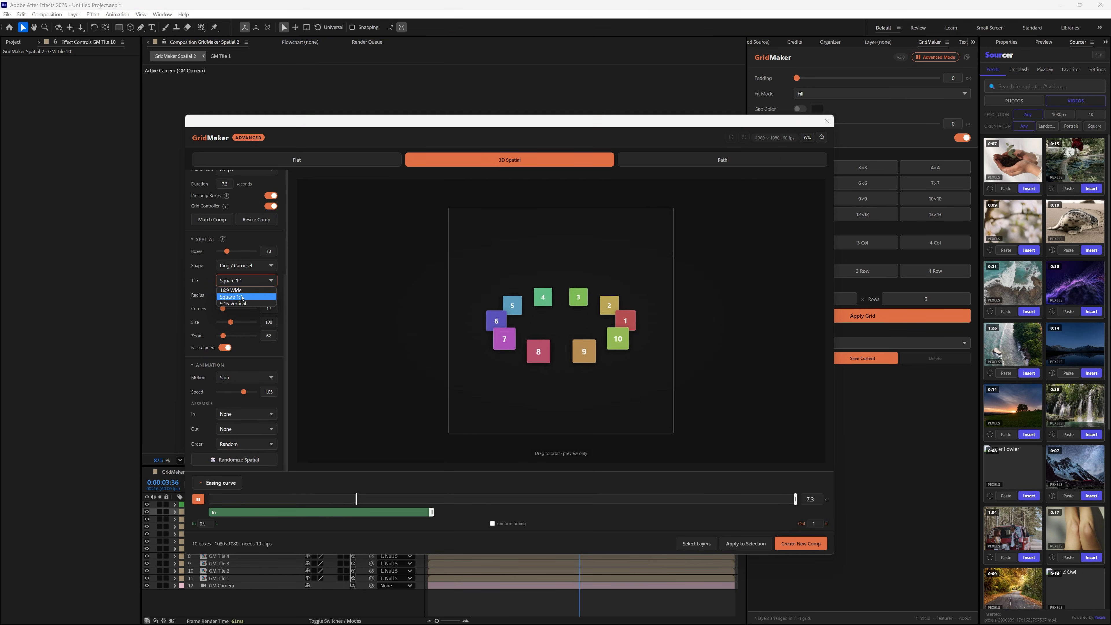
pyautogui.click(241, 298)
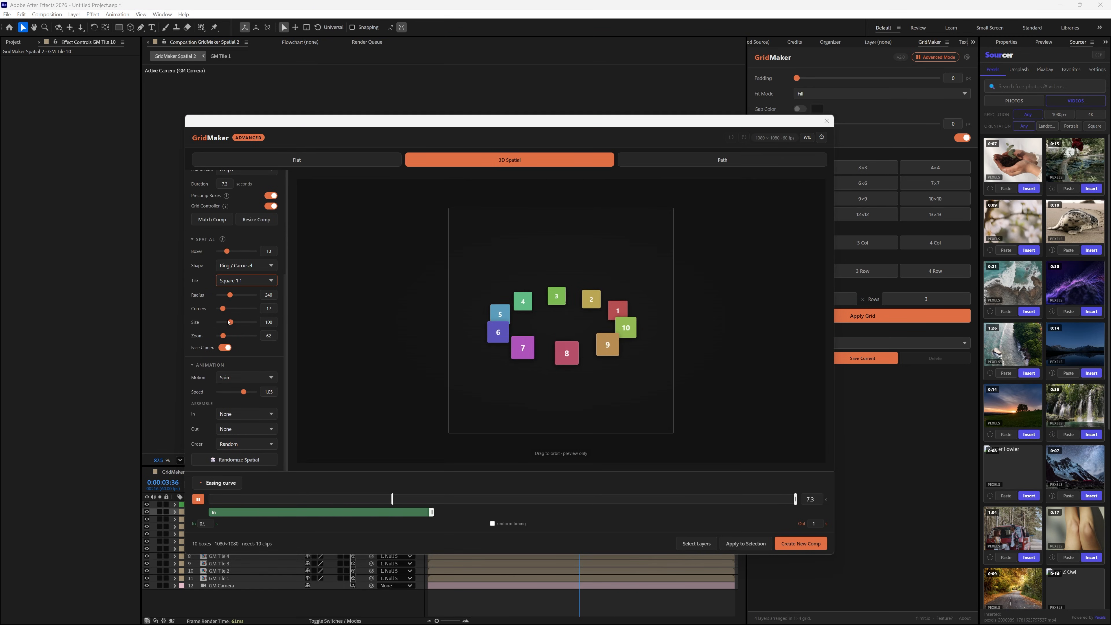
pyautogui.moveTo(232, 295); pyautogui.dragTo(224, 338)
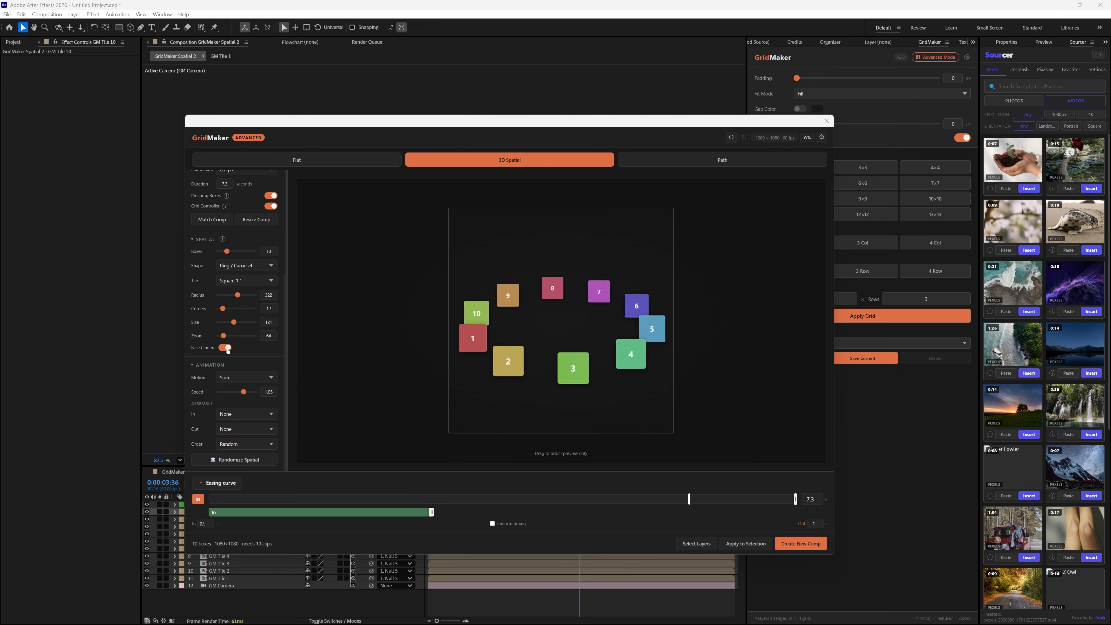
# Turn Face Camera off and back on to compare how the carousel tiles are oriented.
pyautogui.click(225, 348)
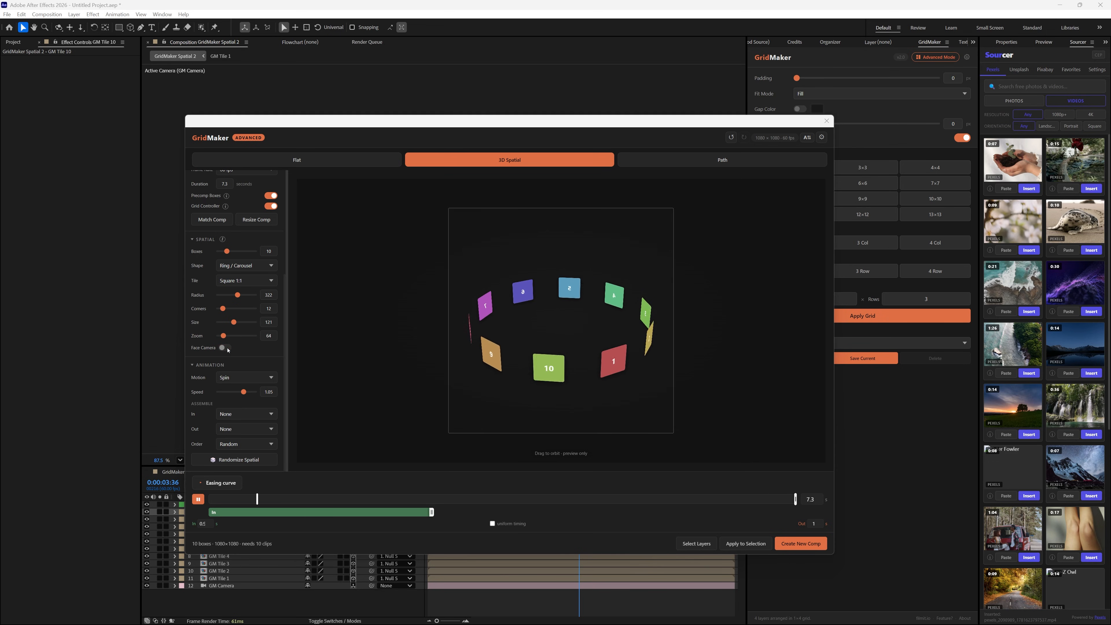
pyautogui.click(226, 348)
pyautogui.click(225, 348)
pyautogui.click(226, 348)
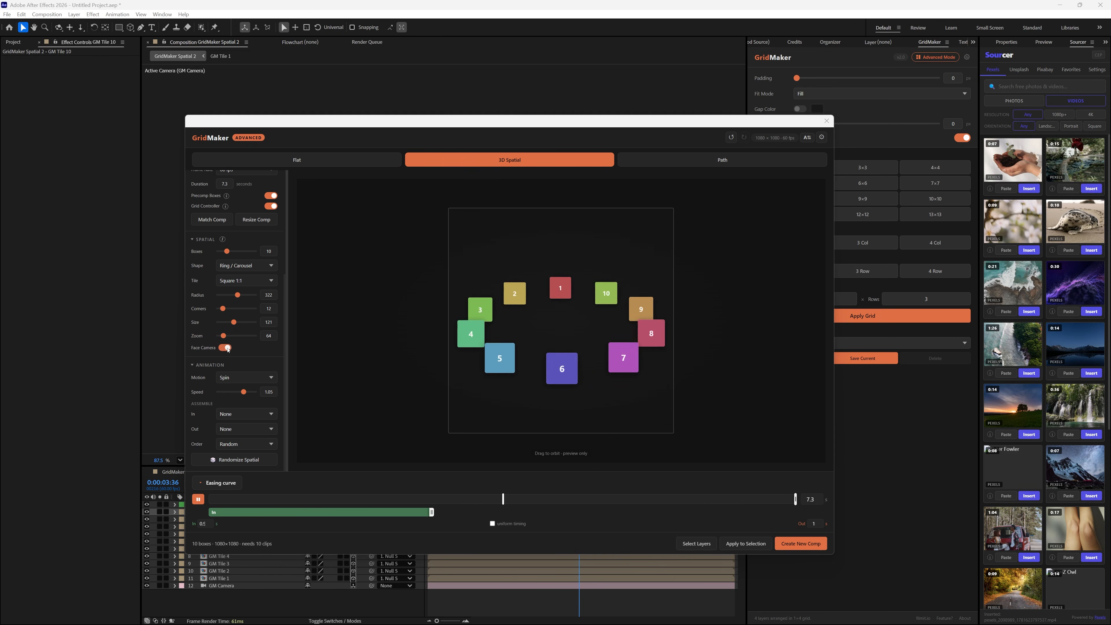
# Try the Tumble, Swing and Float motions on the carousel, and return the motion to Spin.
pyautogui.click(248, 378)
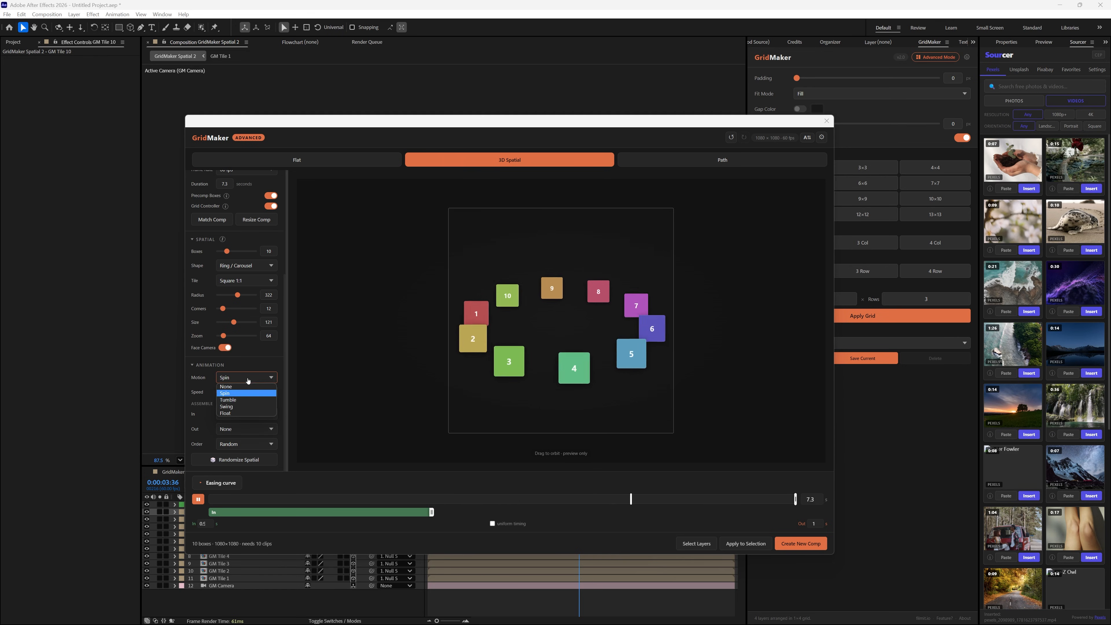
pyautogui.click(240, 401)
pyautogui.click(244, 381)
pyautogui.click(241, 406)
pyautogui.click(244, 381)
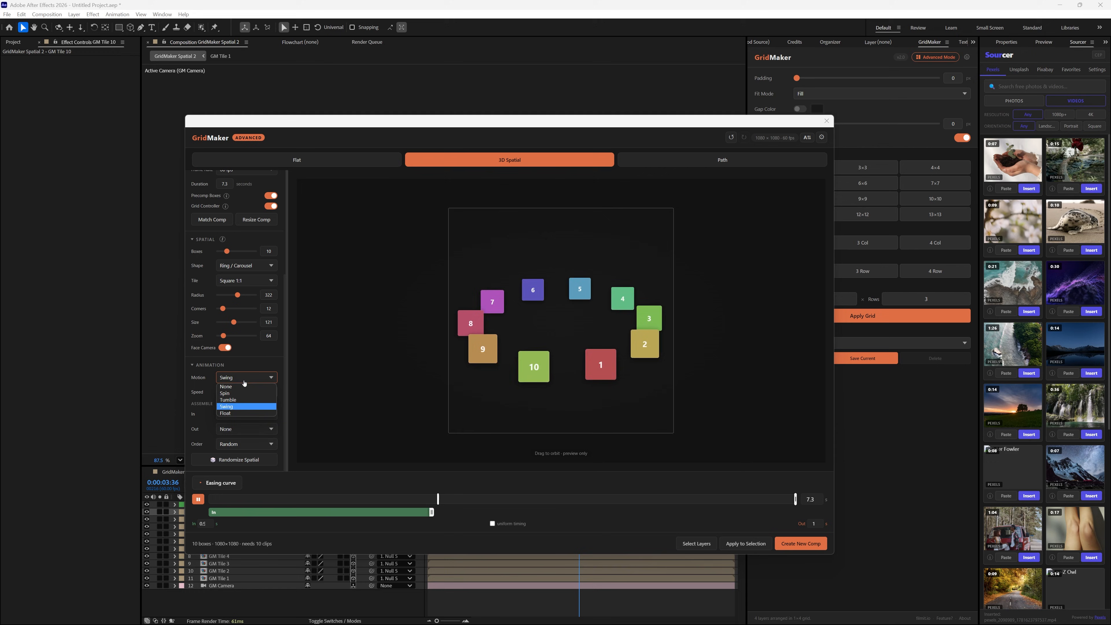
pyautogui.click(234, 413)
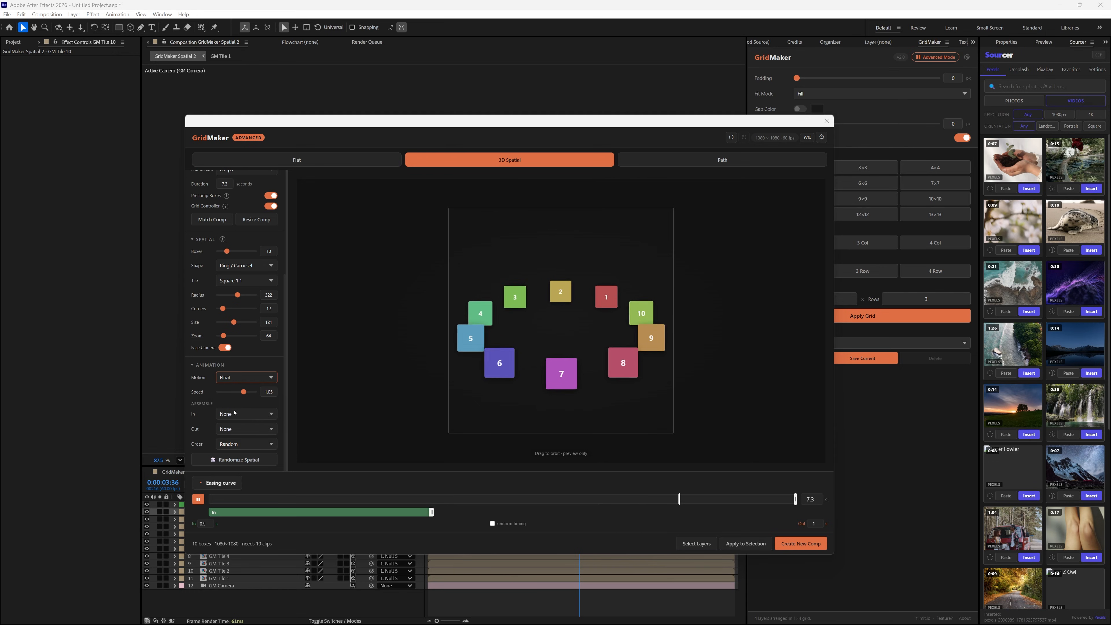
pyautogui.click(228, 377)
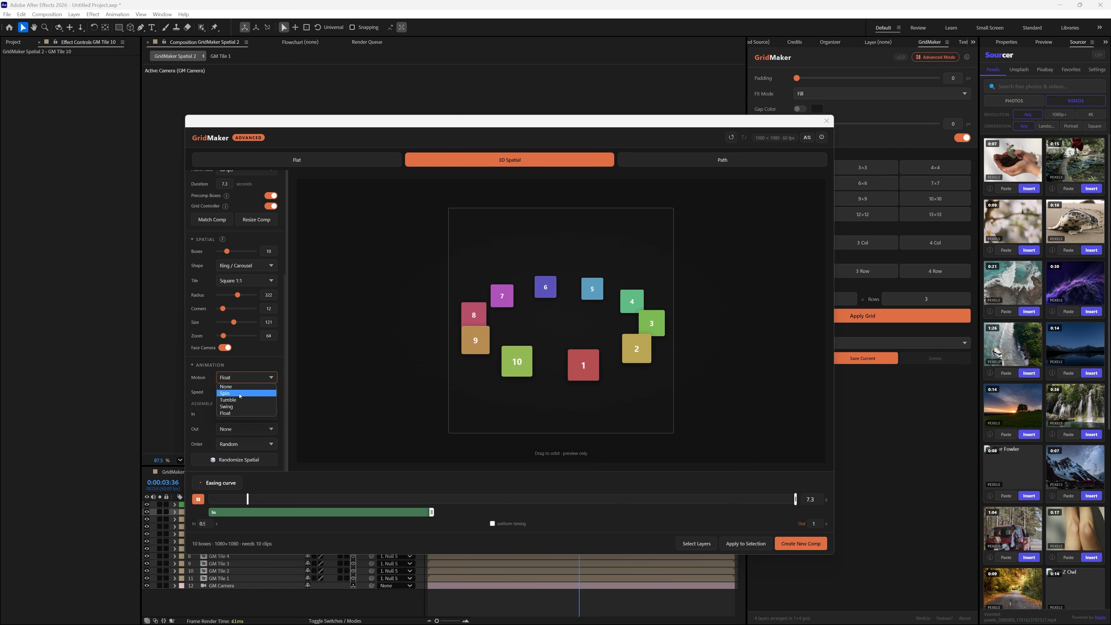
pyautogui.click(219, 394)
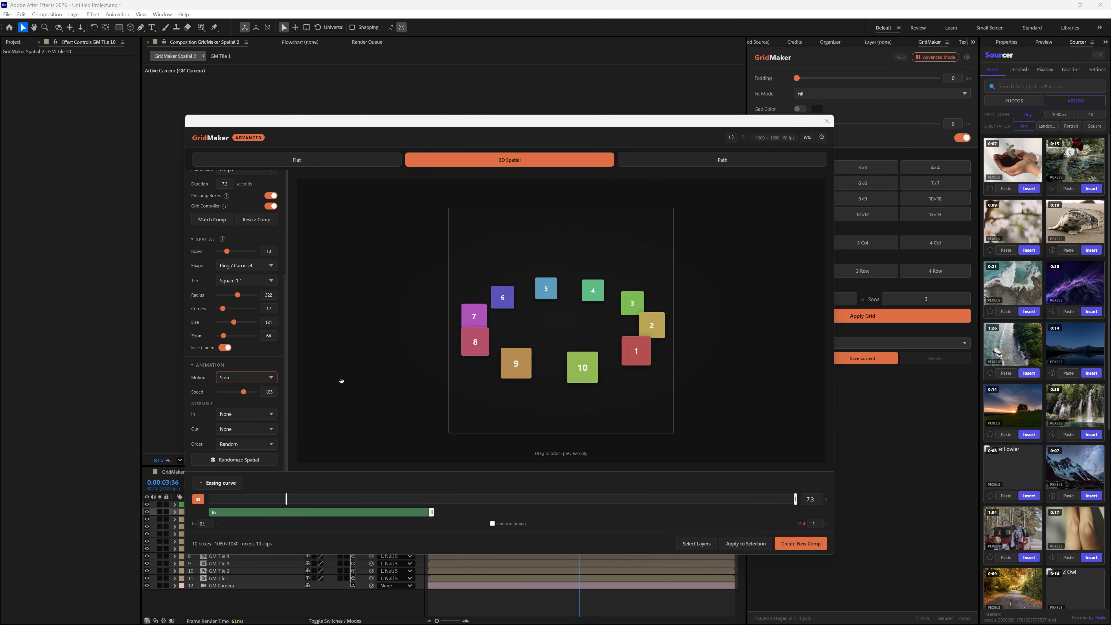
# Try Scale Up as the carousel's In assemble animation, and return it to None.
pyautogui.click(244, 414)
pyautogui.click(239, 430)
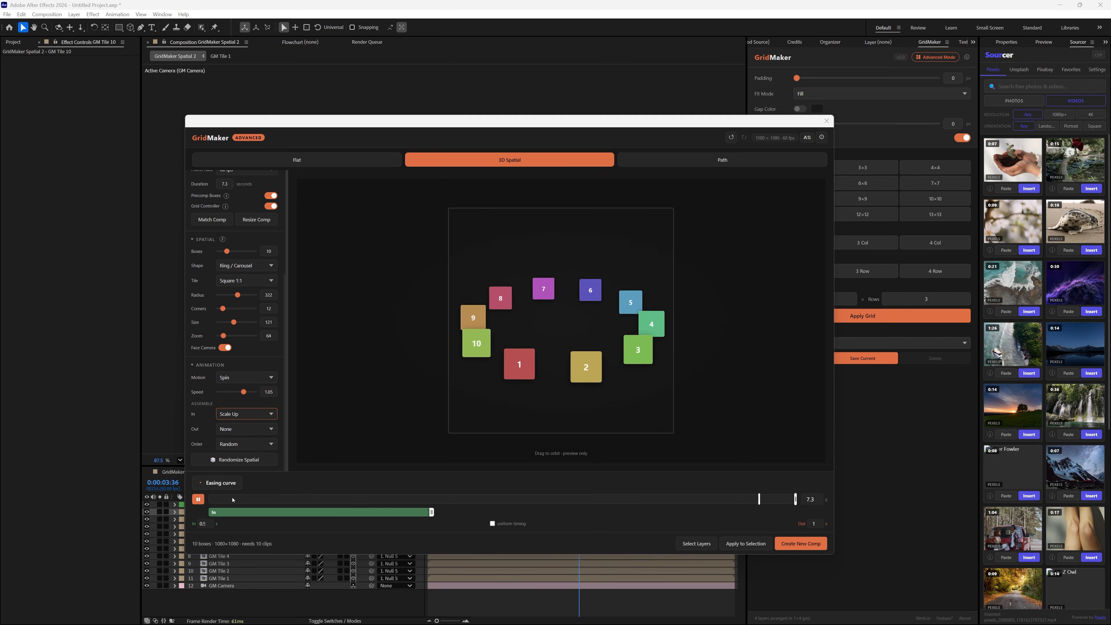
pyautogui.click(245, 414)
pyautogui.click(240, 423)
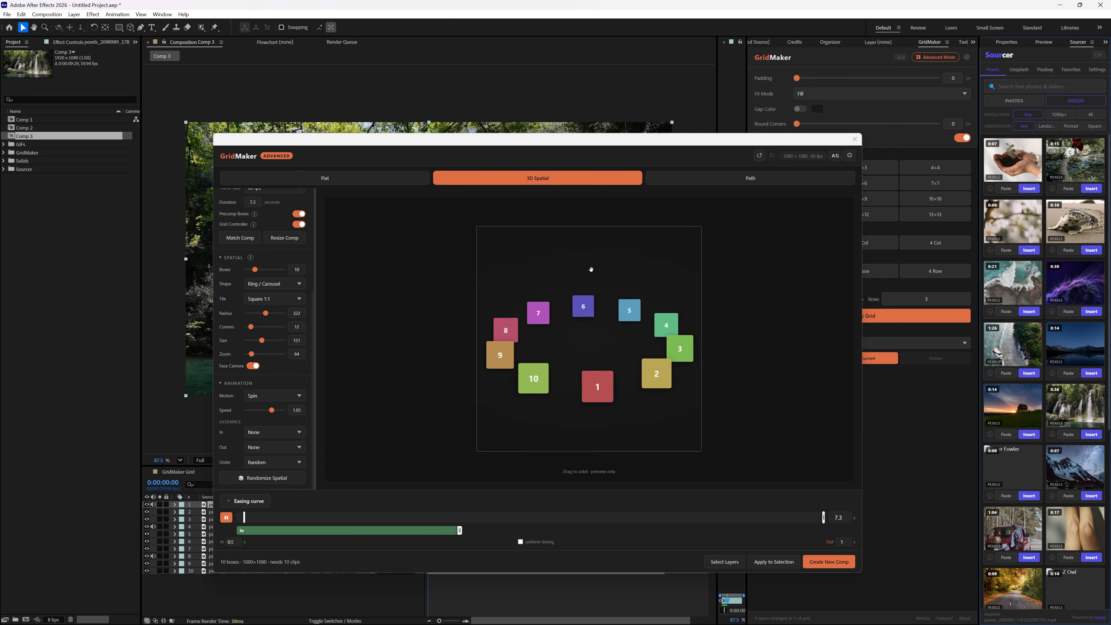
# Select the top 10 layers in Comp 3, apply the 3D Spatial carousel to them, and preview the animation.
pyautogui.click(723, 562)
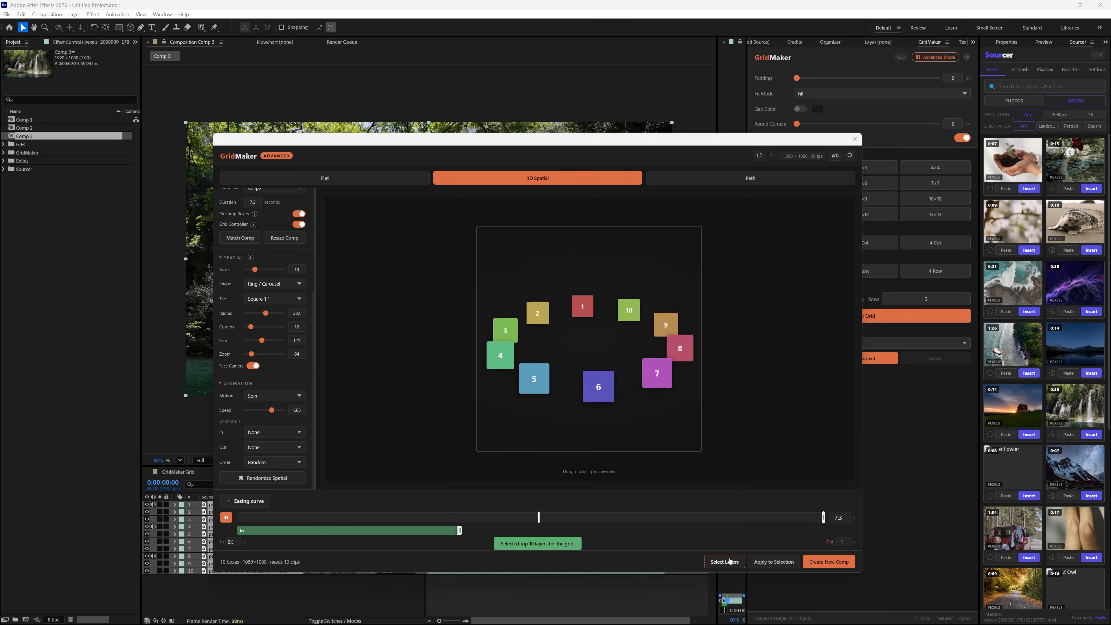
pyautogui.click(774, 561)
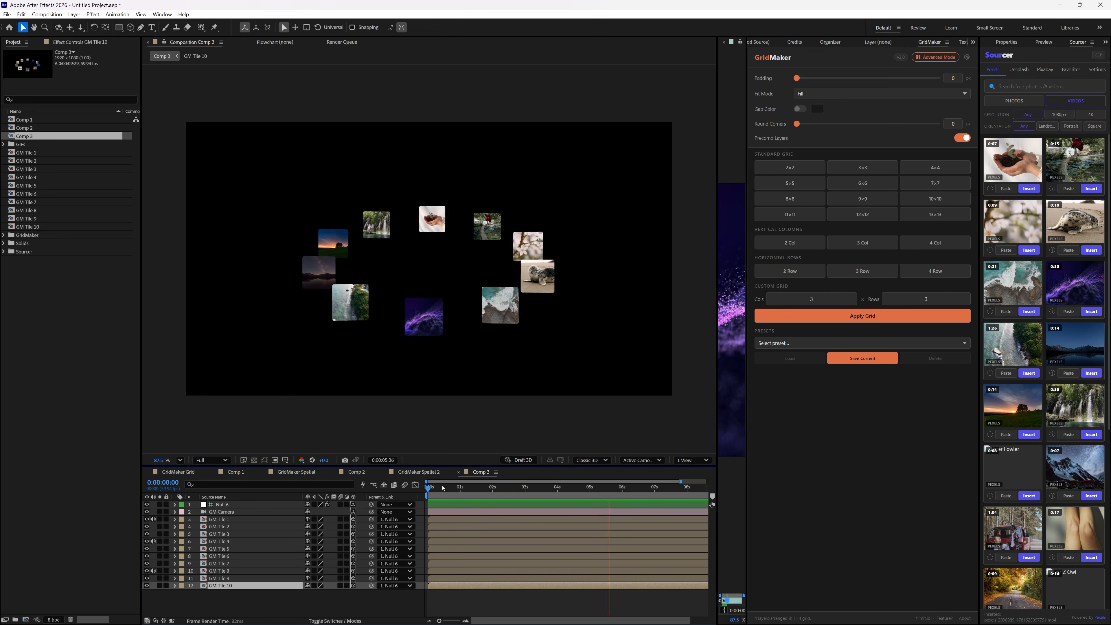
pyautogui.moveTo(456, 488); pyautogui.dragTo(442, 495)
pyautogui.press('space')
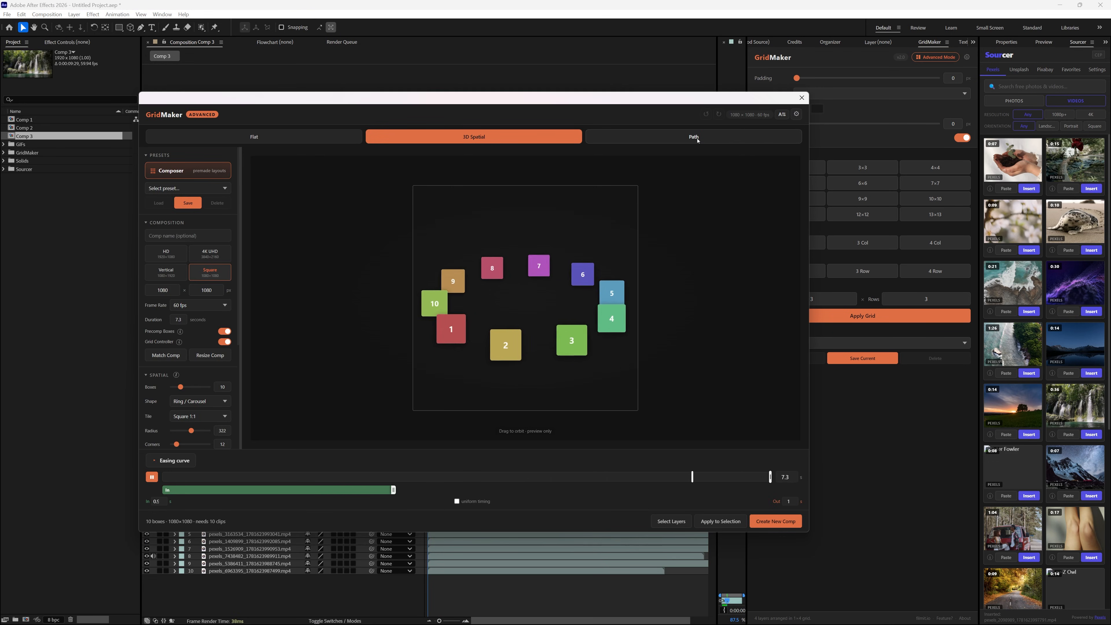
# Switch to the Path layout and match its composition settings to Comp 3 at HD 1920×1080.
pyautogui.click(691, 138)
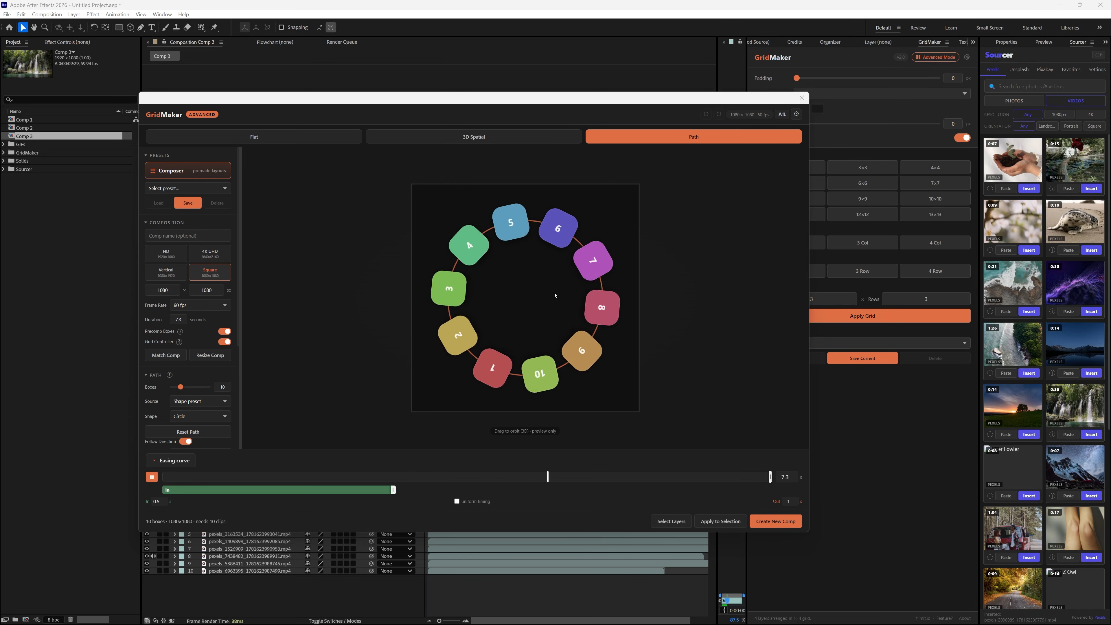
pyautogui.click(171, 256)
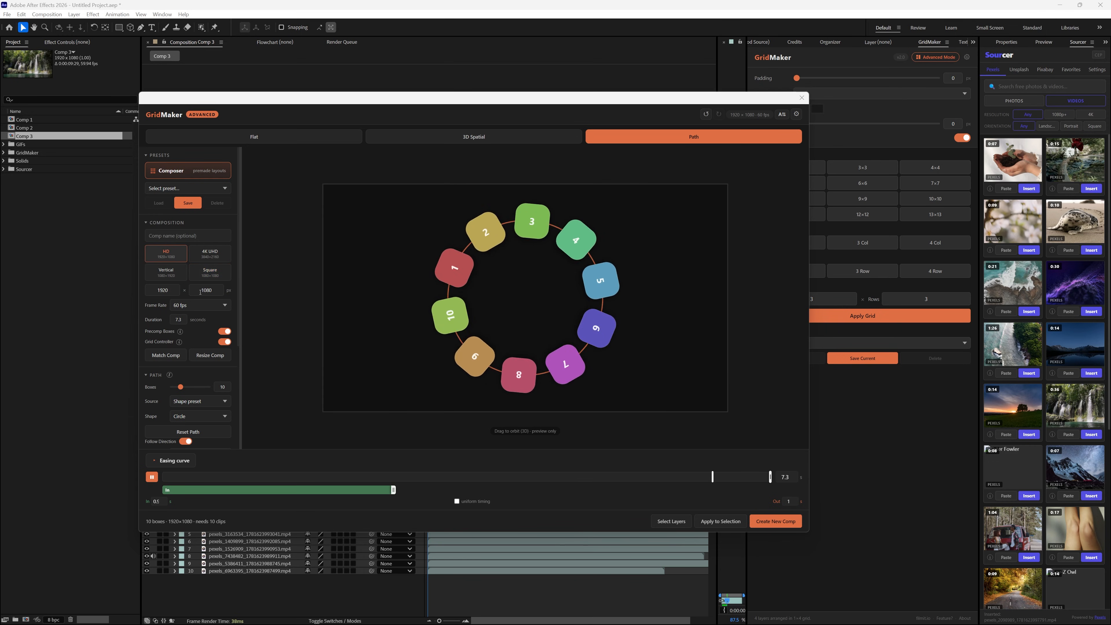
pyautogui.click(166, 355)
# Try the Square, Star, Wave and Spiral path shapes, and return the shape to Circle.
pyautogui.scroll(-1, 212, 371)
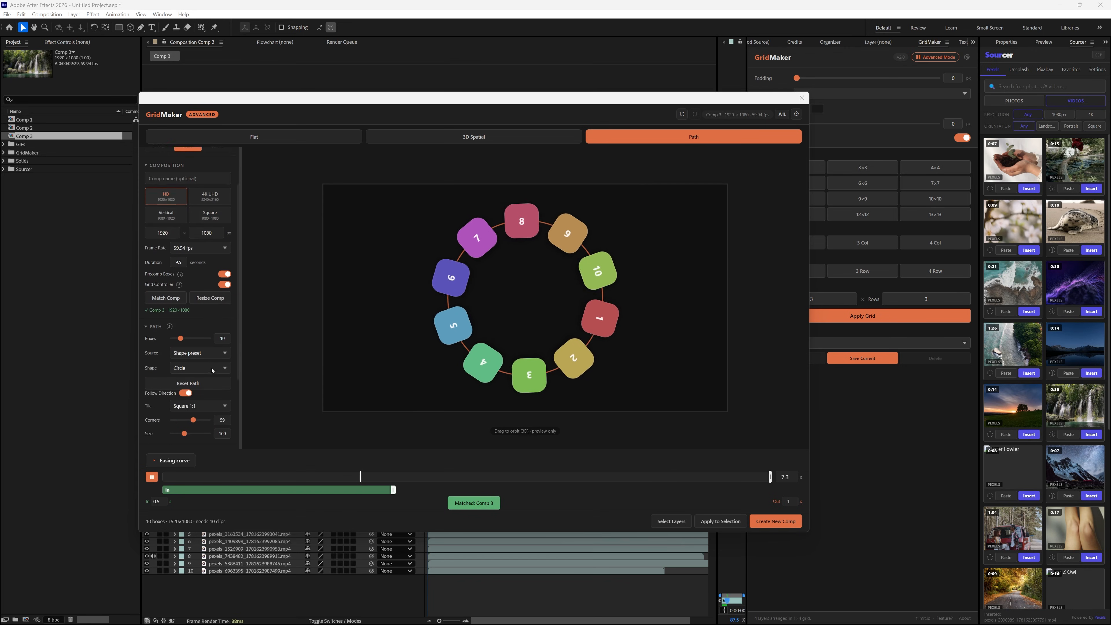
pyautogui.scroll(-2, 212, 370)
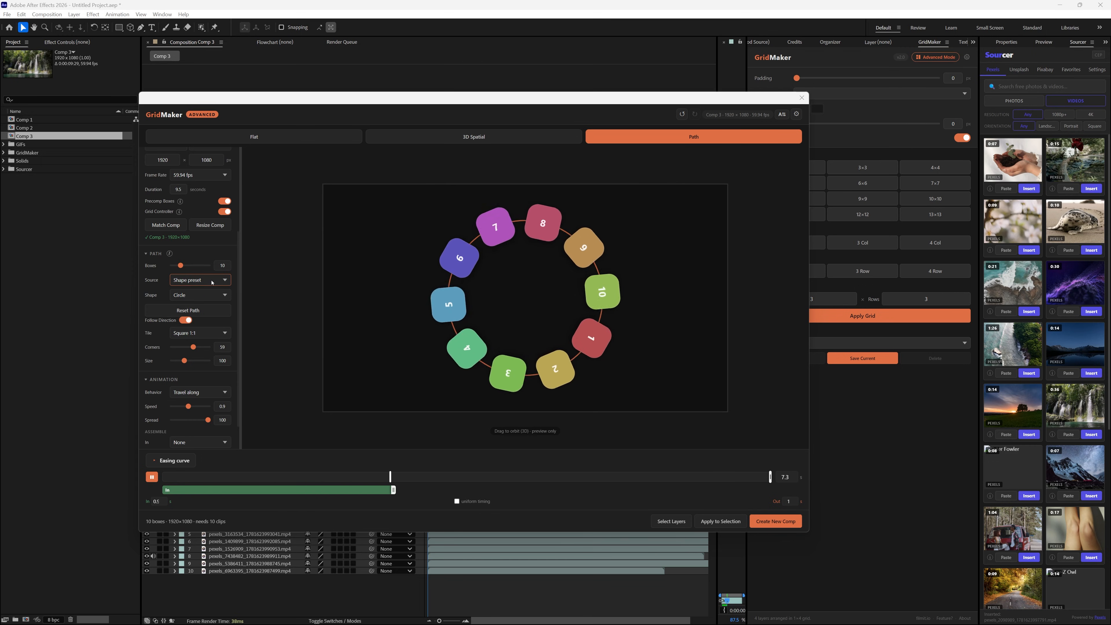
pyautogui.click(211, 295)
pyautogui.click(196, 307)
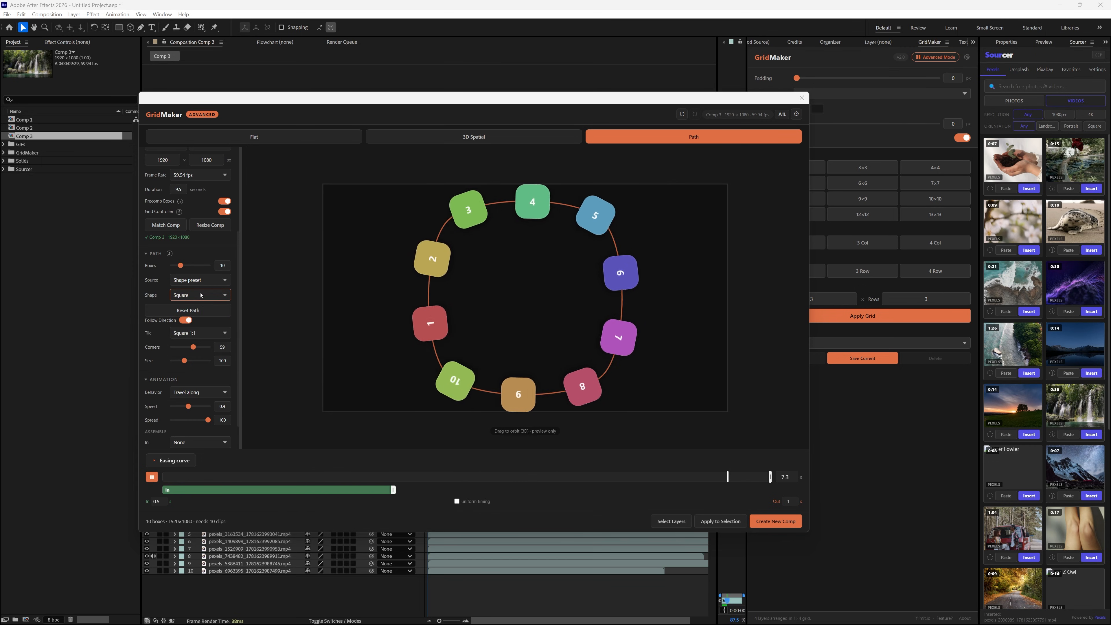
pyautogui.click(200, 295)
pyautogui.click(197, 318)
pyautogui.click(201, 295)
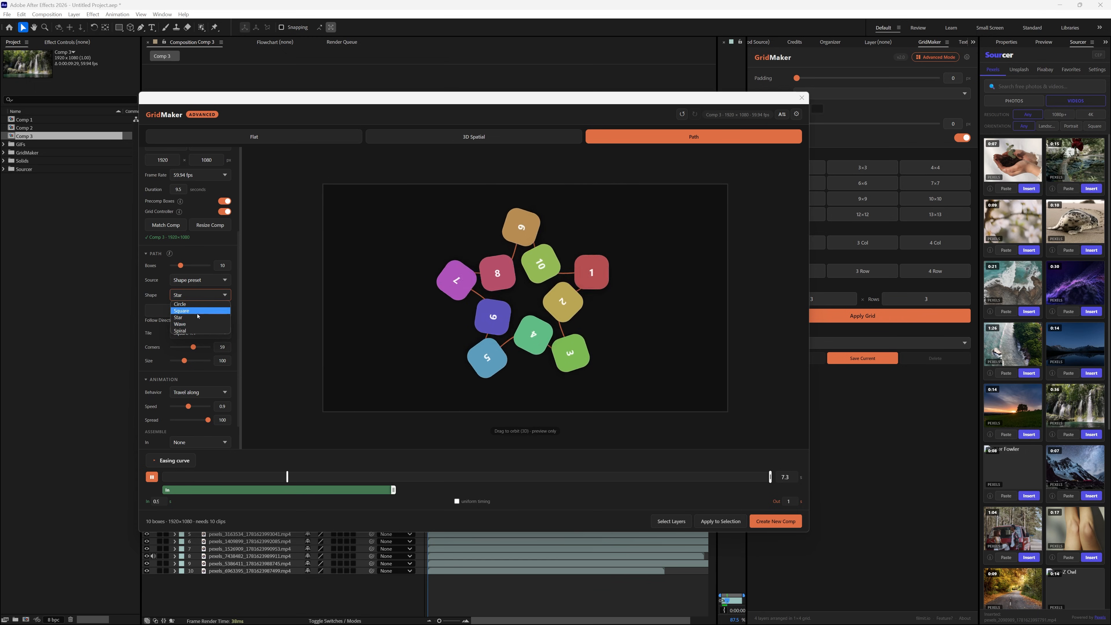
pyautogui.click(197, 324)
pyautogui.click(199, 296)
pyautogui.click(195, 330)
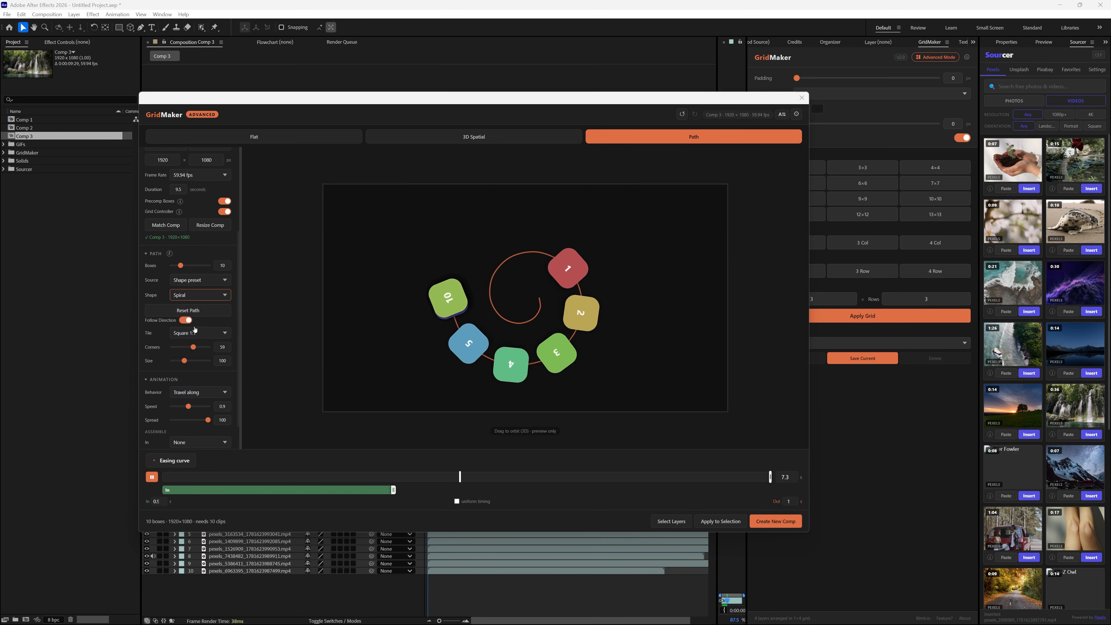
pyautogui.click(201, 295)
pyautogui.click(197, 301)
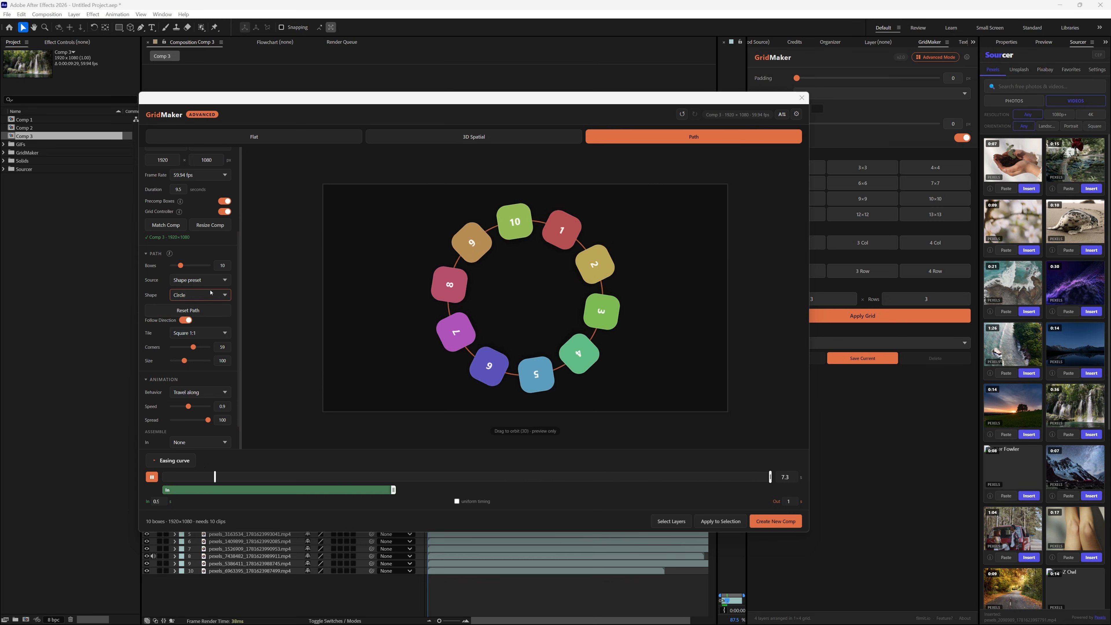
# Create a new composition in the project and close the GridMaker Advanced window.
pyautogui.rightClick(66, 222)
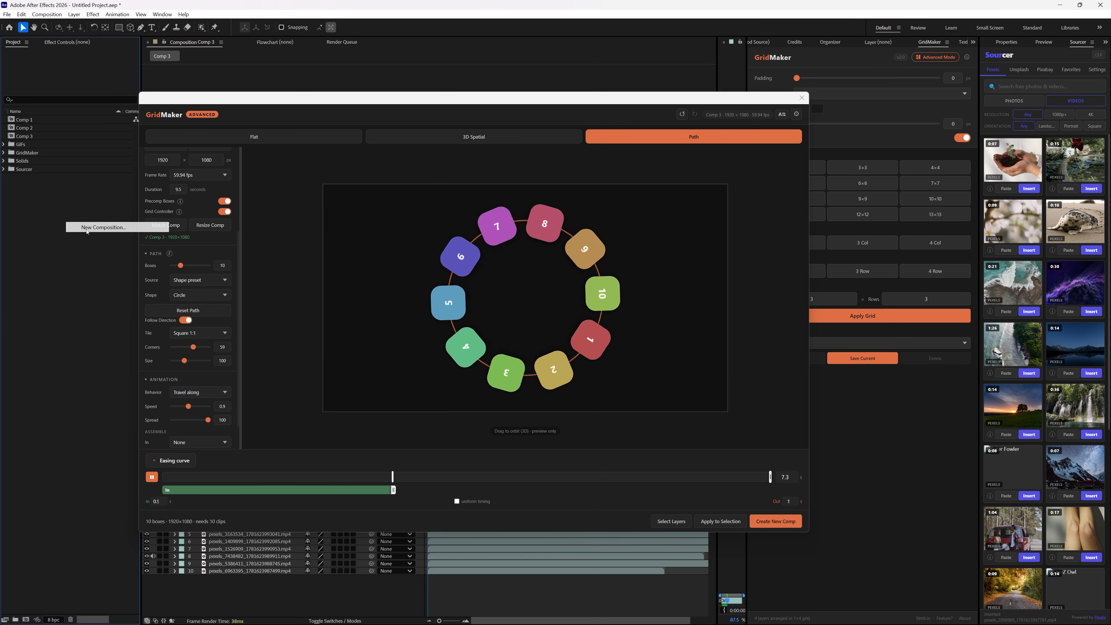
pyautogui.click(91, 228)
pyautogui.click(672, 453)
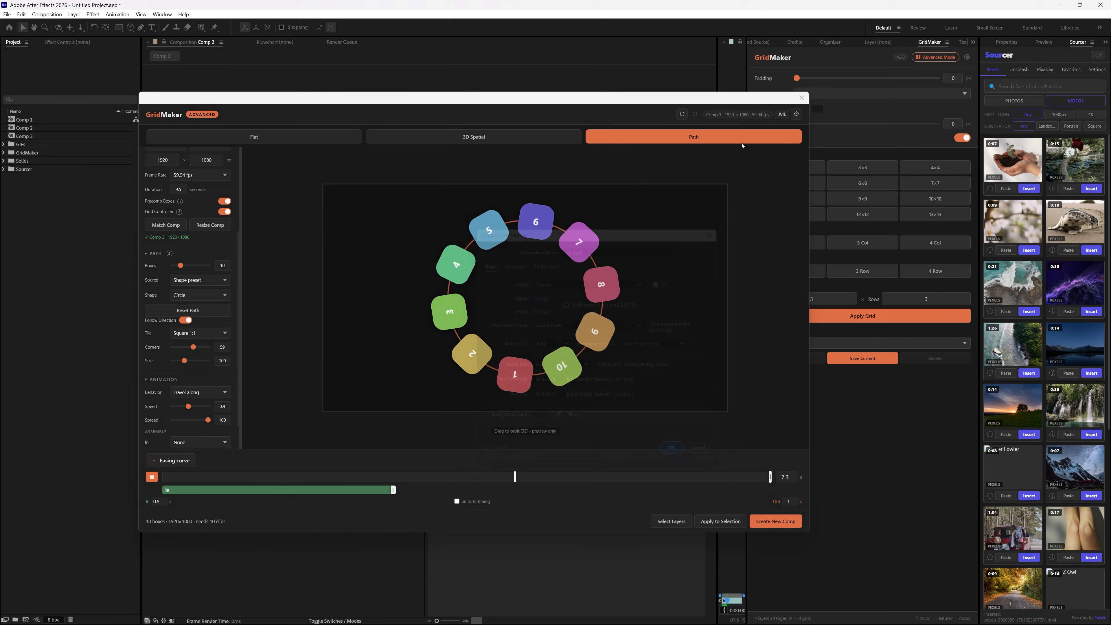
pyautogui.click(802, 98)
# Draw a zigzag, self-crossing path of straight segments across the empty composition with the Pen tool.
pyautogui.click(140, 27)
pyautogui.click(232, 162)
pyautogui.click(289, 349)
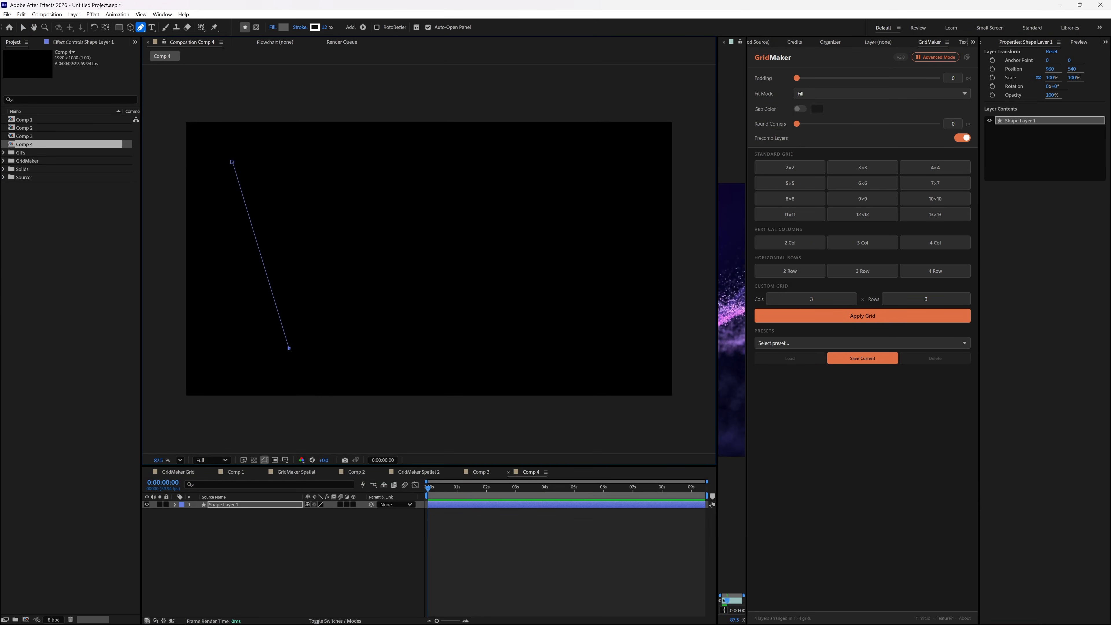
pyautogui.click(401, 189)
pyautogui.click(398, 344)
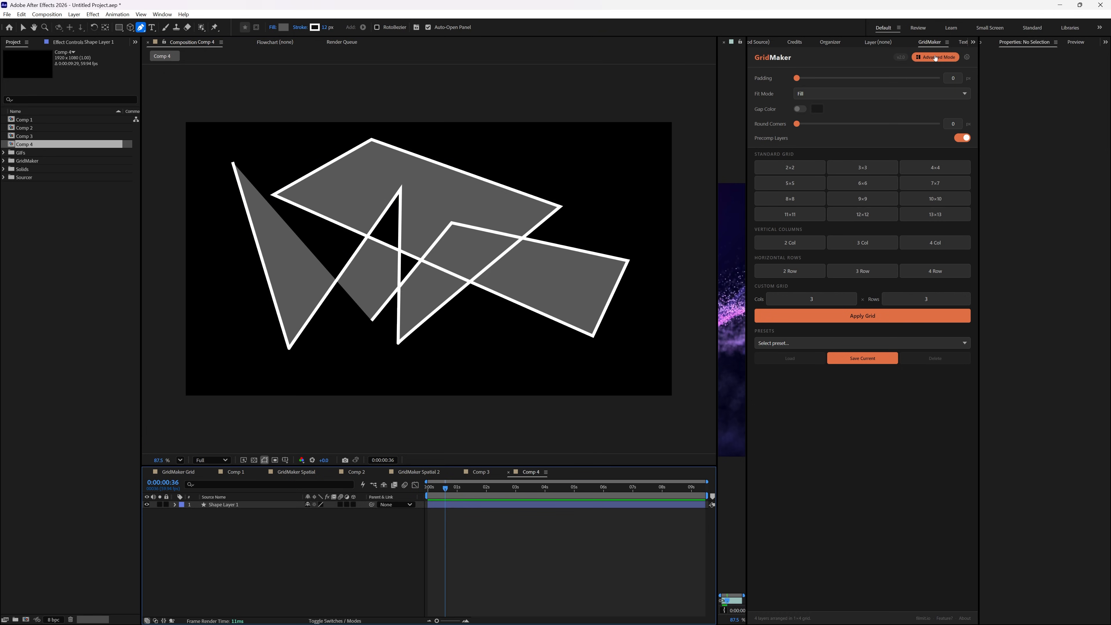
# Reopen Advanced Mode on the Path layout, set the source to From After Effects, and import the drawn shape's path.
pyautogui.click(935, 58)
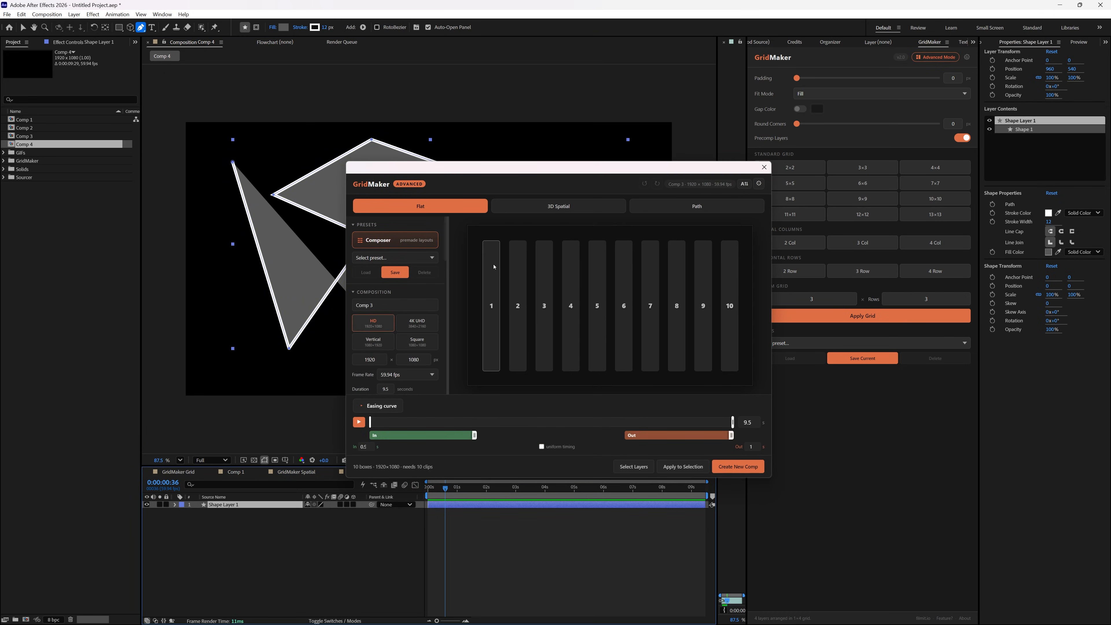
pyautogui.click(696, 206)
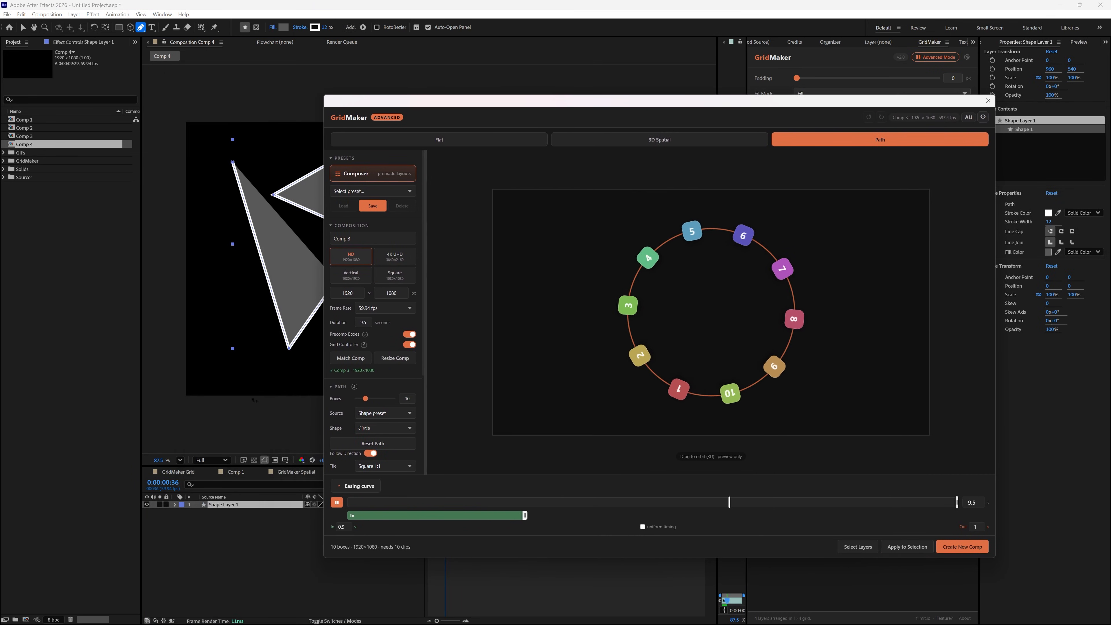
pyautogui.scroll(-3, 381, 287)
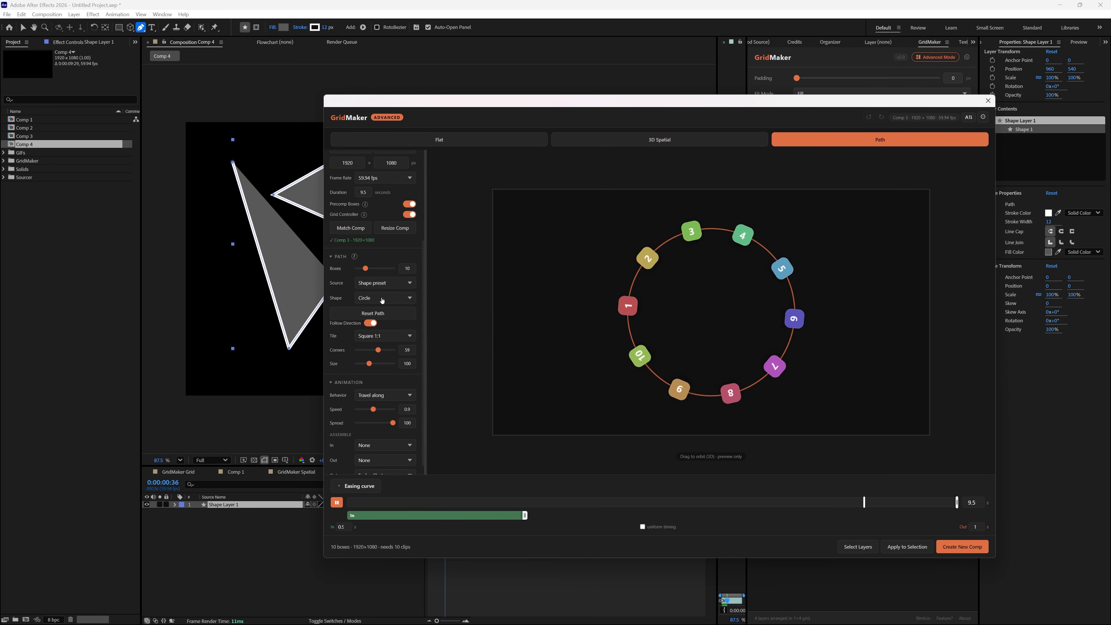
pyautogui.click(380, 284)
pyautogui.click(390, 299)
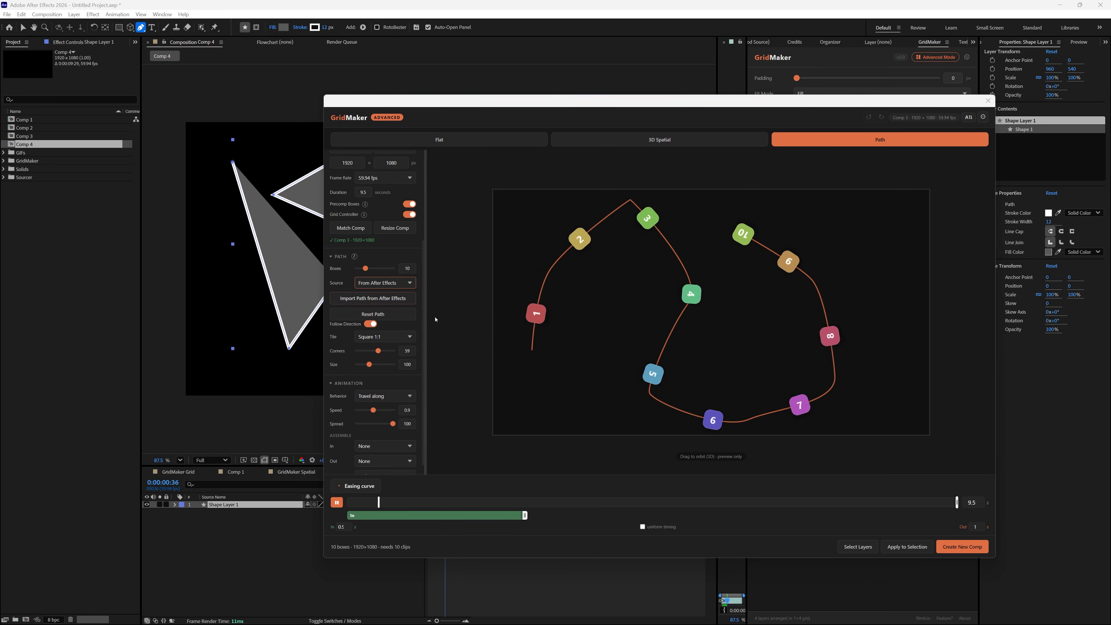
pyautogui.click(392, 300)
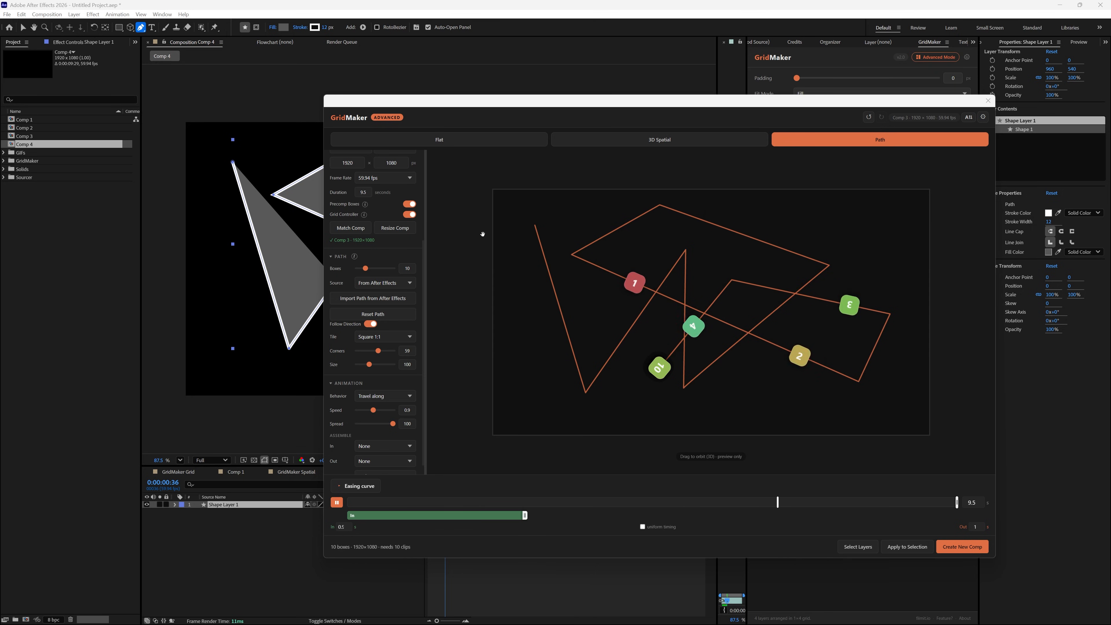
# Set the path source back to Shape preset with the Circle shape, and the travel speed to 1.25.
pyautogui.click(385, 336)
pyautogui.click(396, 310)
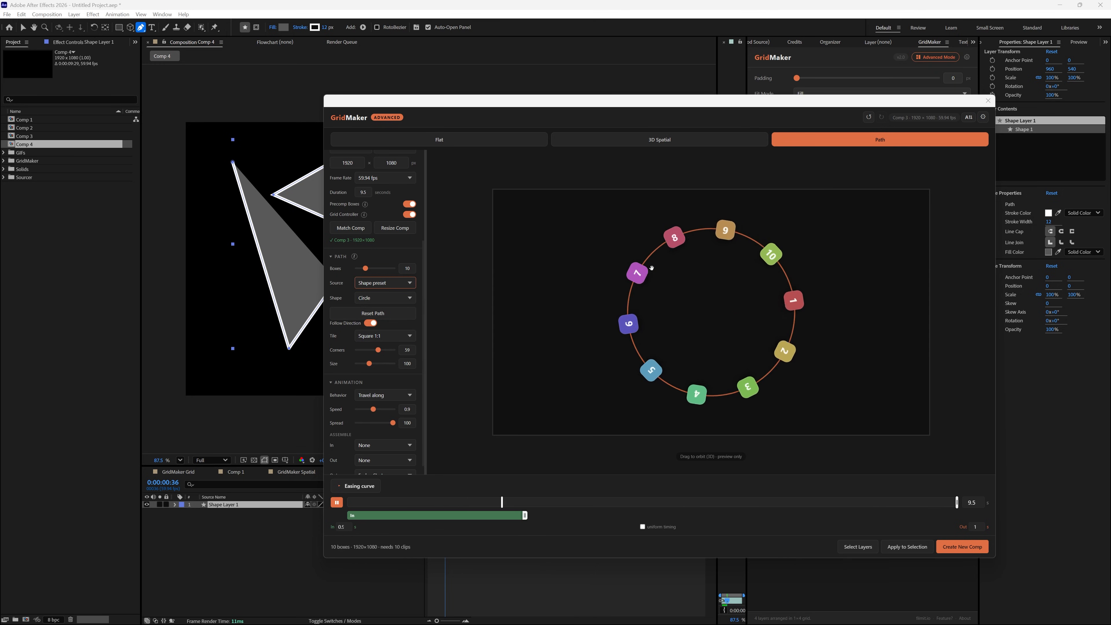
pyautogui.scroll(-1, 346, 380)
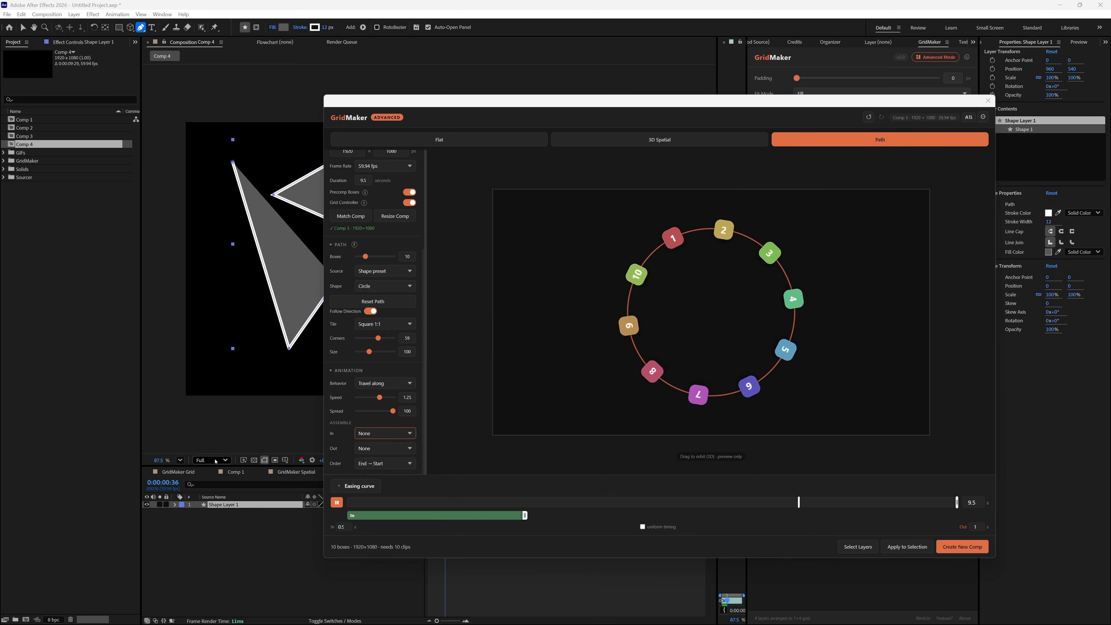
# Select Comp 3's layers for the grid and apply the circular path layout to them.
pyautogui.moveTo(864, 104); pyautogui.dragTo(784, 112)
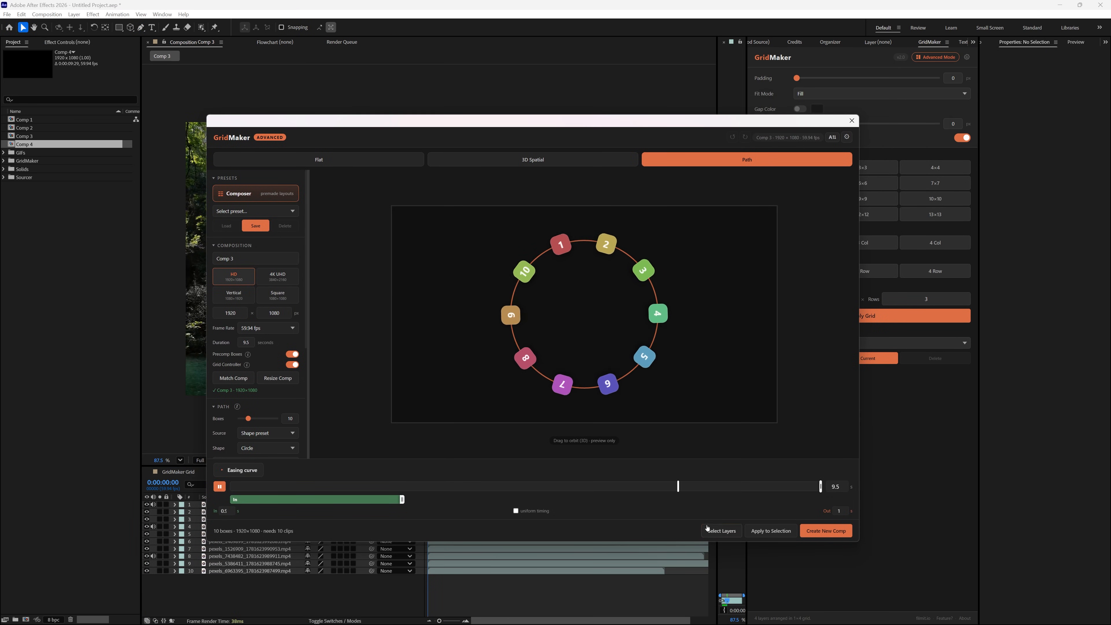
pyautogui.click(720, 531)
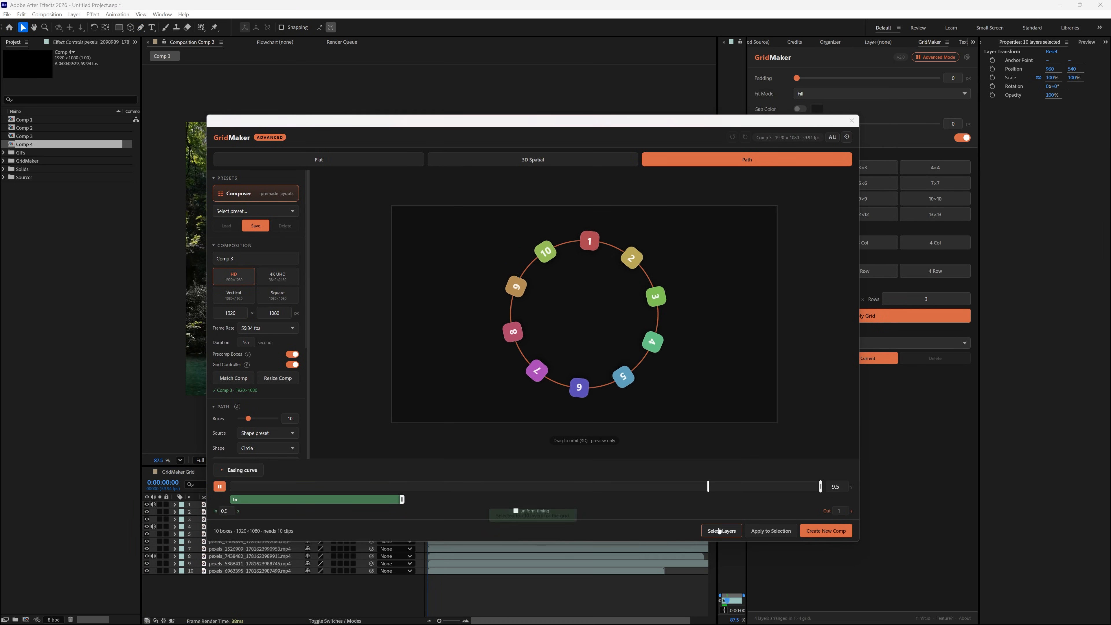
pyautogui.click(770, 531)
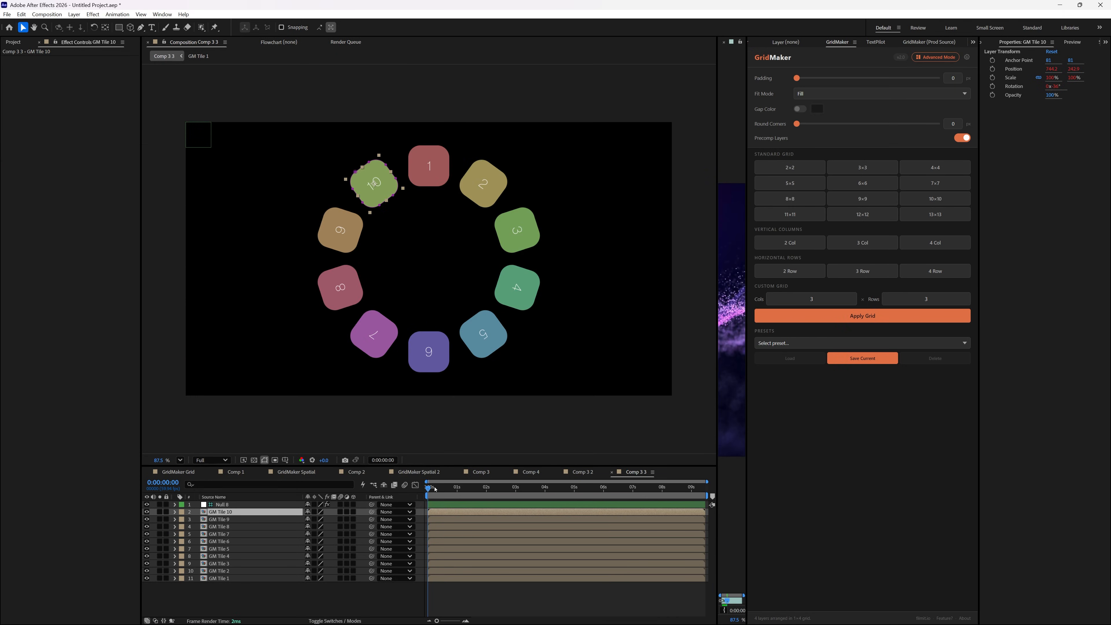
# At about 0:00:00:55, set the ring controller null's Size to 72 and Corners to 29.79, and try a Spread of 2.
pyautogui.moveTo(435, 488); pyautogui.dragTo(455, 488)
pyautogui.click(260, 506)
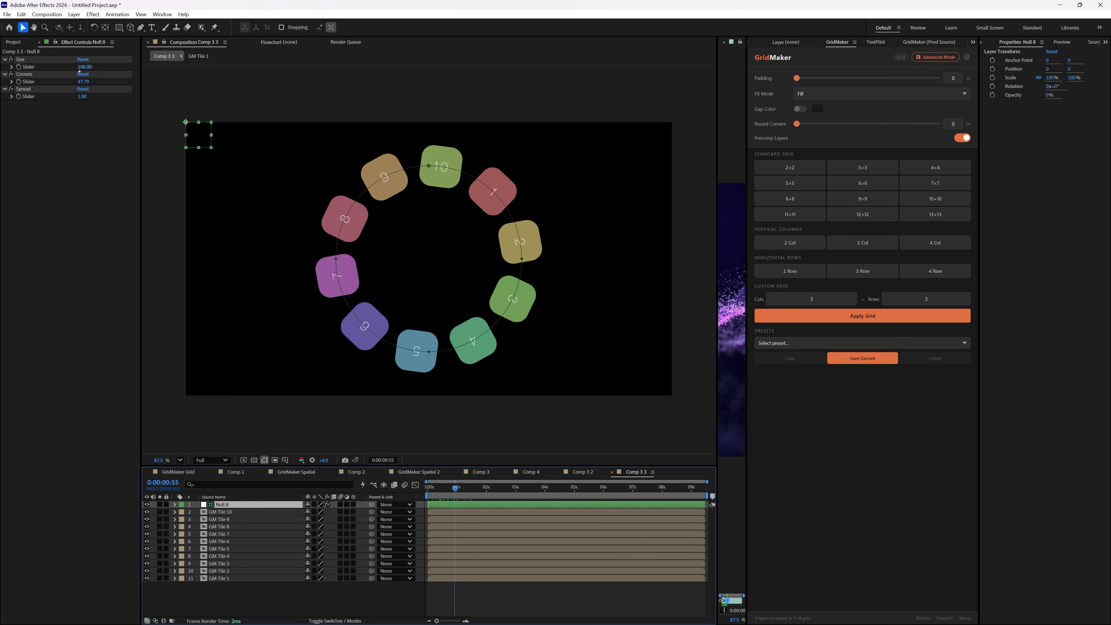
pyautogui.moveTo(84, 67)
pyautogui.mouseDown()
pyautogui.moveTo(96, 67)
pyautogui.moveTo(71, 68)
pyautogui.mouseUp()
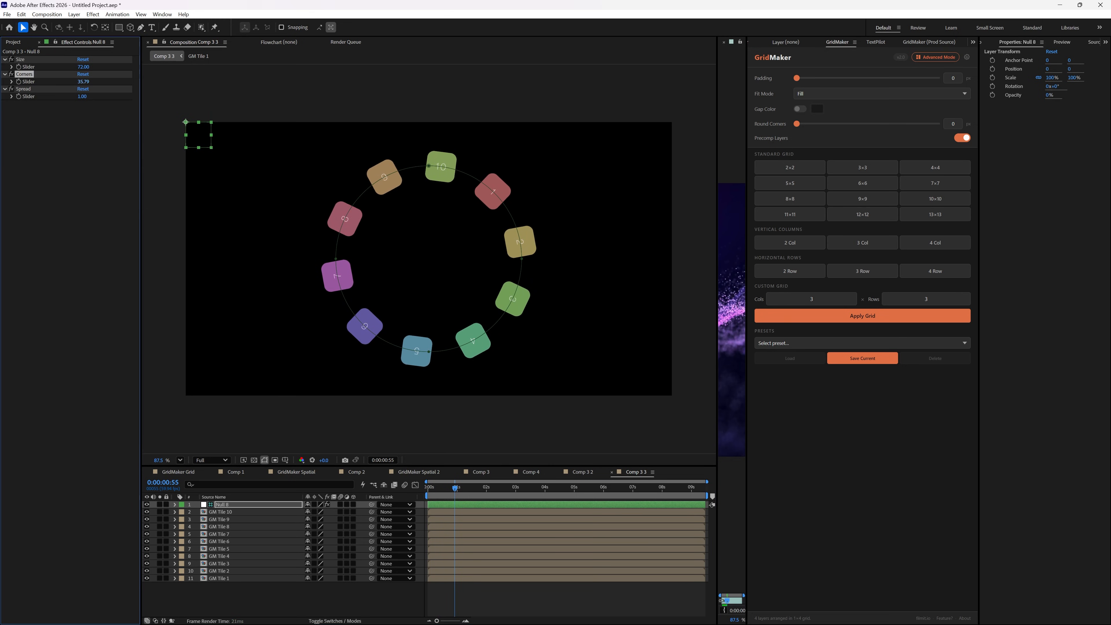
pyautogui.moveTo(84, 96); pyautogui.dragTo(88, 97)
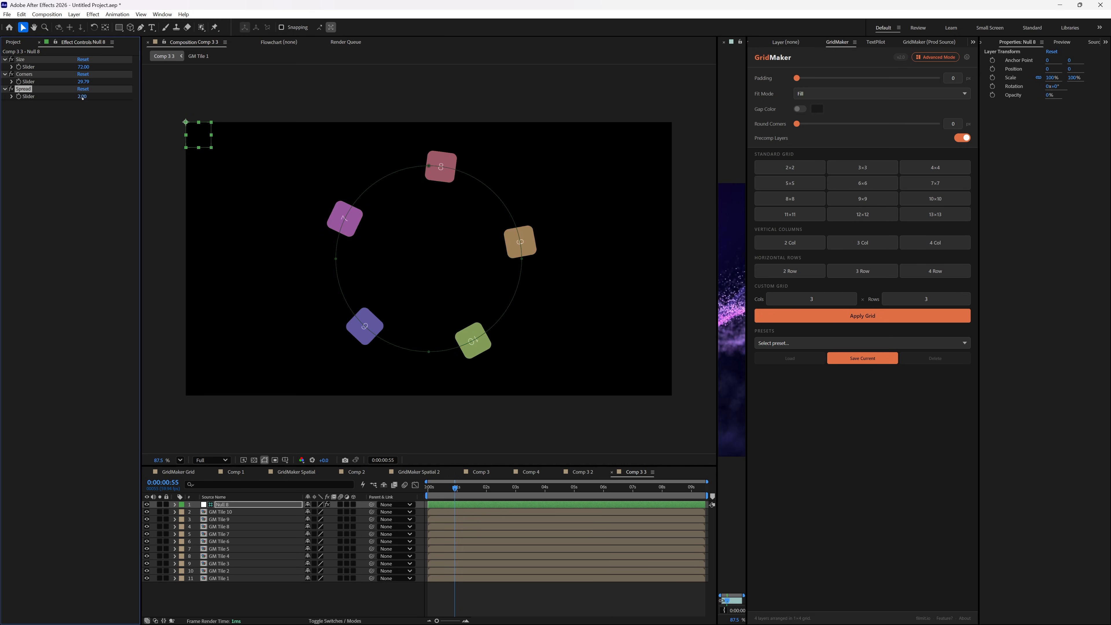
pyautogui.hotkey('ctrl', 'z')
# Create a new HD 1920×1080 comp from Advanced Mode's 3D Spatial layout, using a 120-box Sphere with radius 389, and close the Advanced window.
pyautogui.click(250, 299)
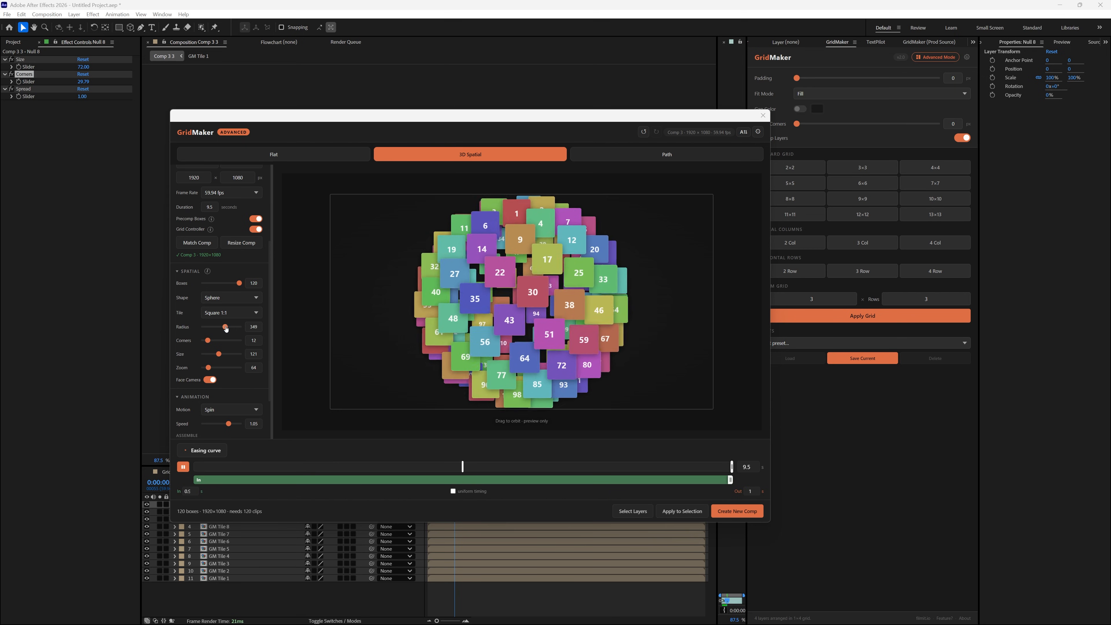
pyautogui.scroll(3, 231, 251)
pyautogui.click(241, 271)
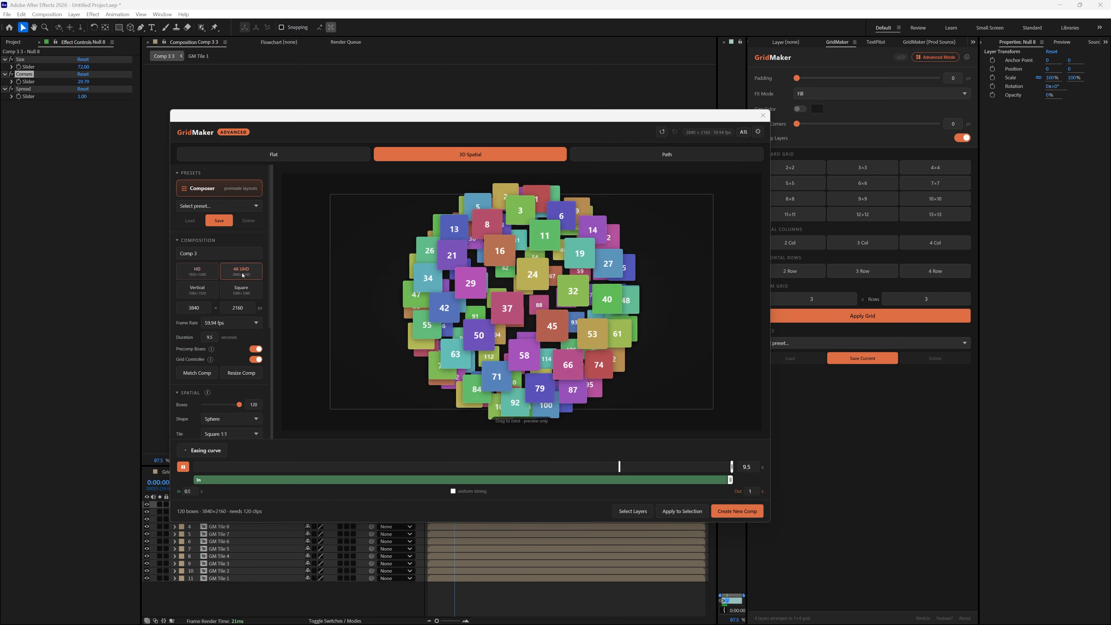
pyautogui.click(197, 270)
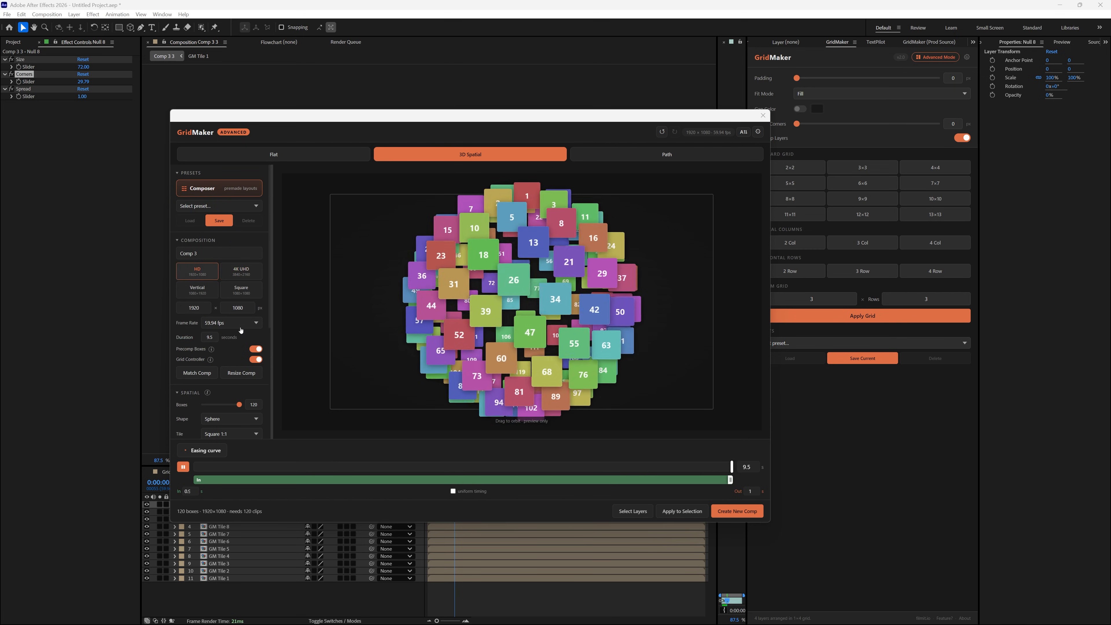
pyautogui.scroll(-3, 239, 332)
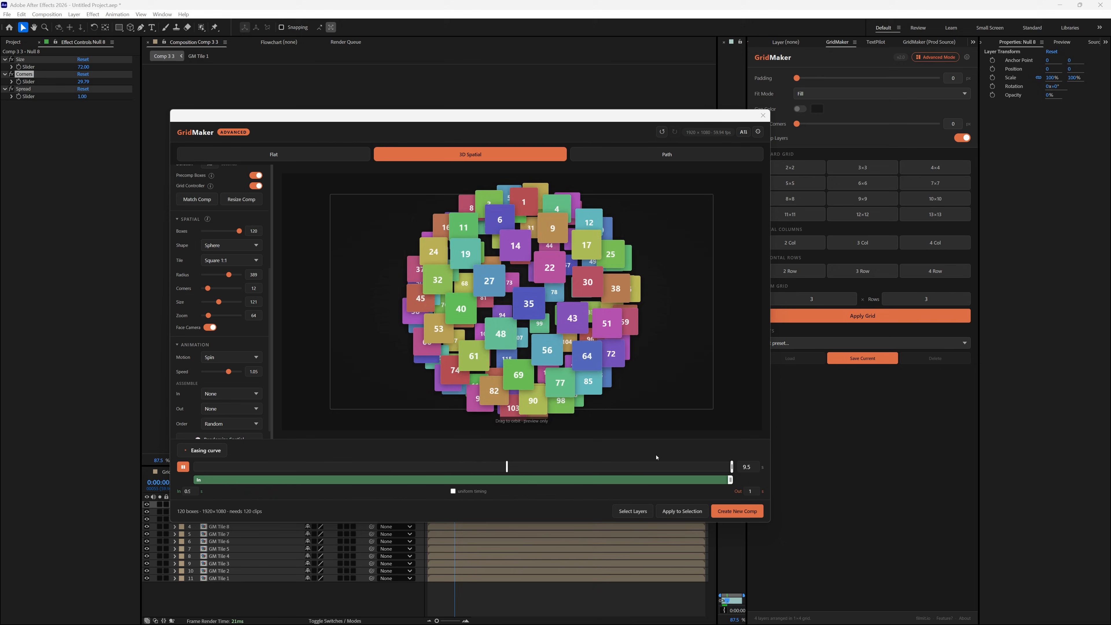
pyautogui.click(732, 516)
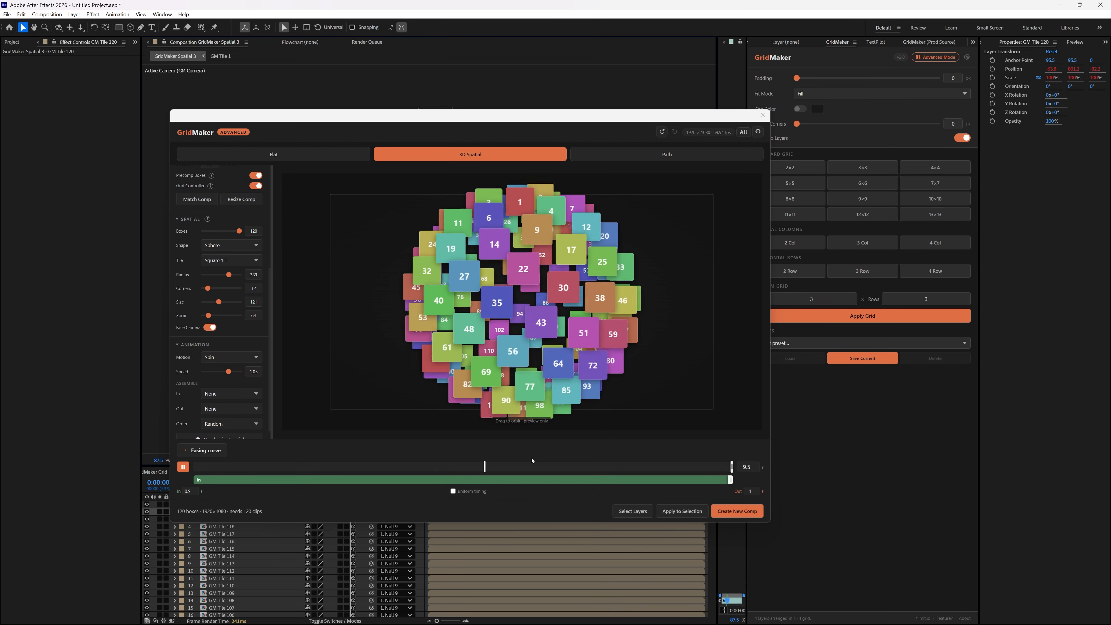
pyautogui.click(763, 115)
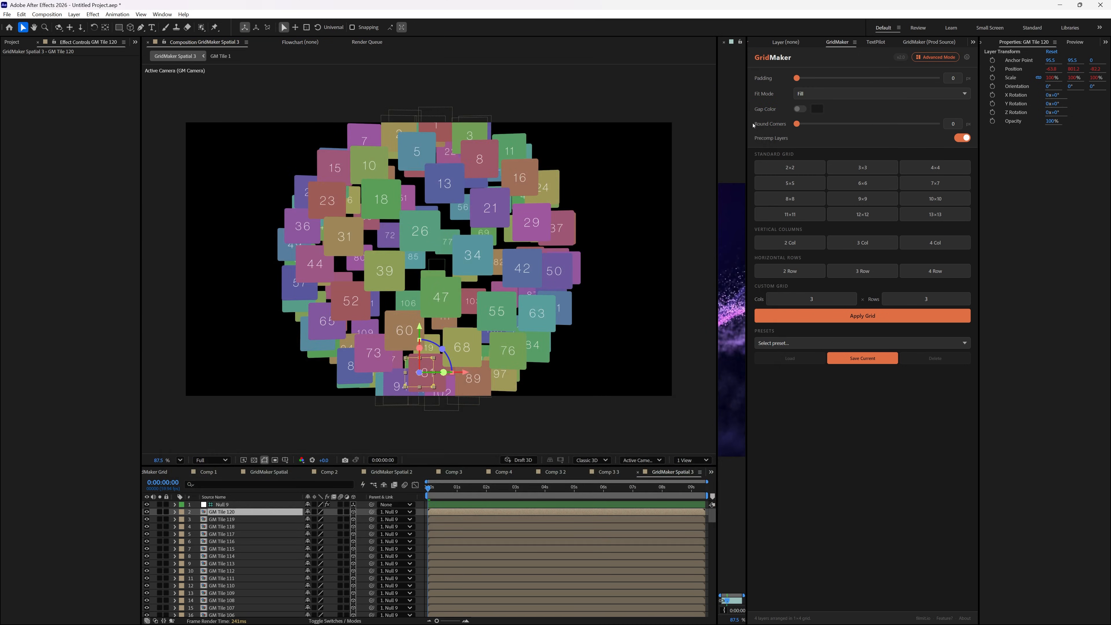
# Shorten the work area to about the first 3 seconds and preview the sphere's spin from the start.
pyautogui.moveTo(429, 491); pyautogui.dragTo(501, 497)
pyautogui.press('Home')
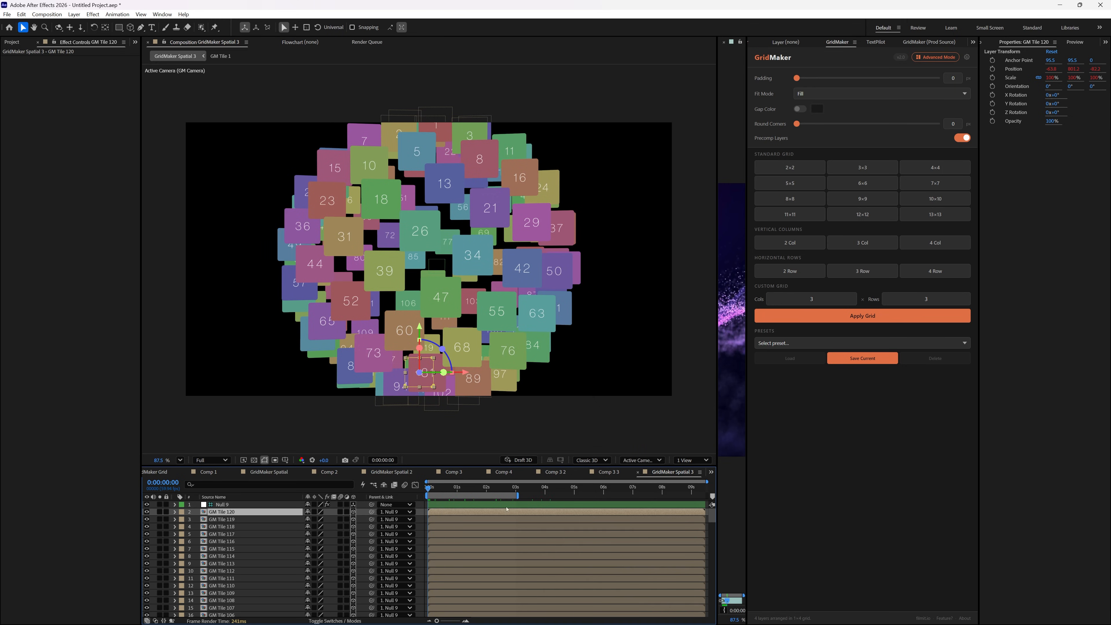
pyautogui.press('space')
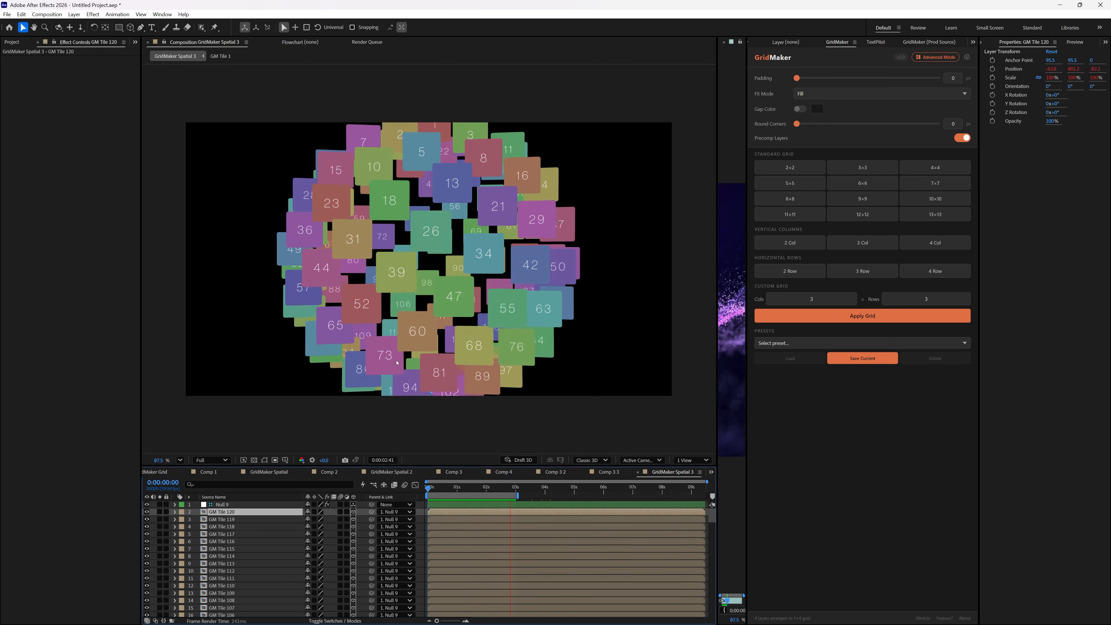
pyautogui.press('space')
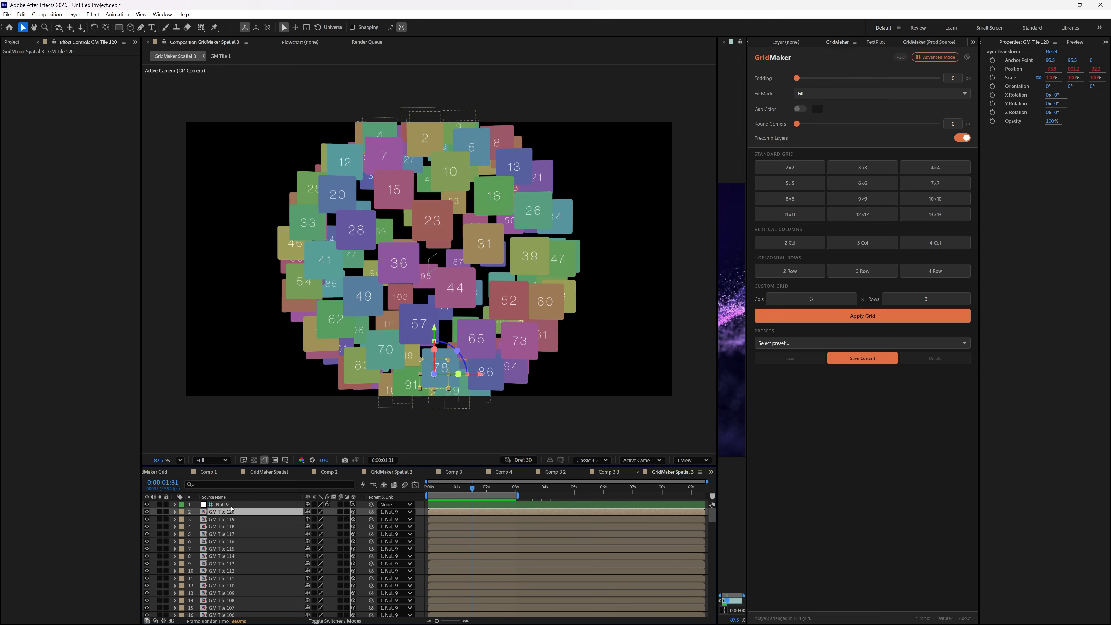
# Try to move the whole sphere off-centre by its controller null in the viewer, and undo the move.
pyautogui.click(227, 504)
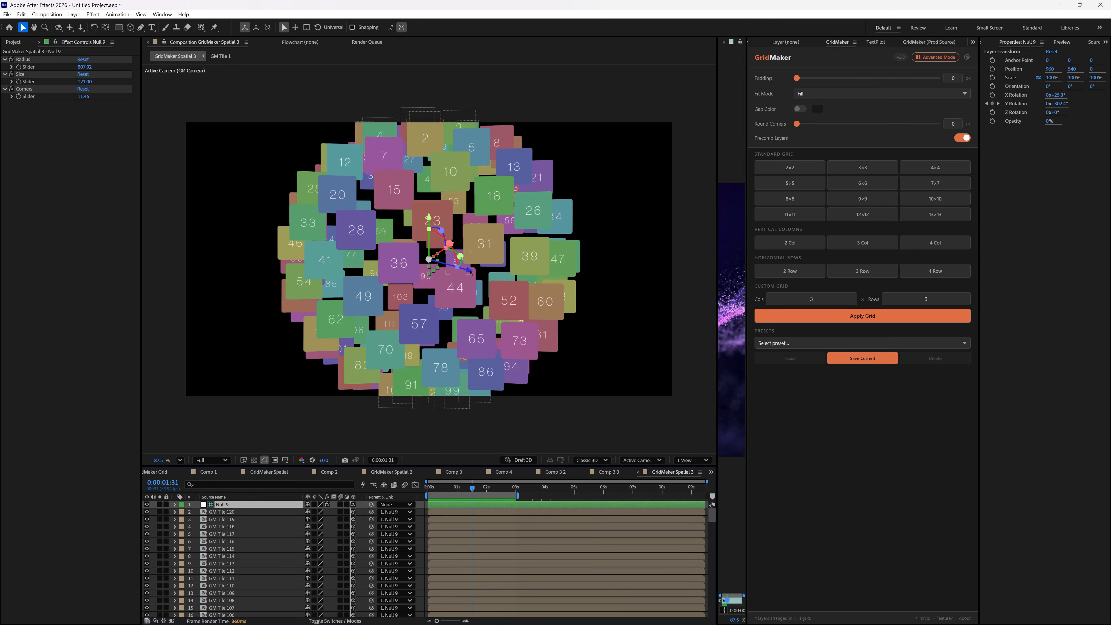
pyautogui.moveTo(471, 271); pyautogui.dragTo(608, 409)
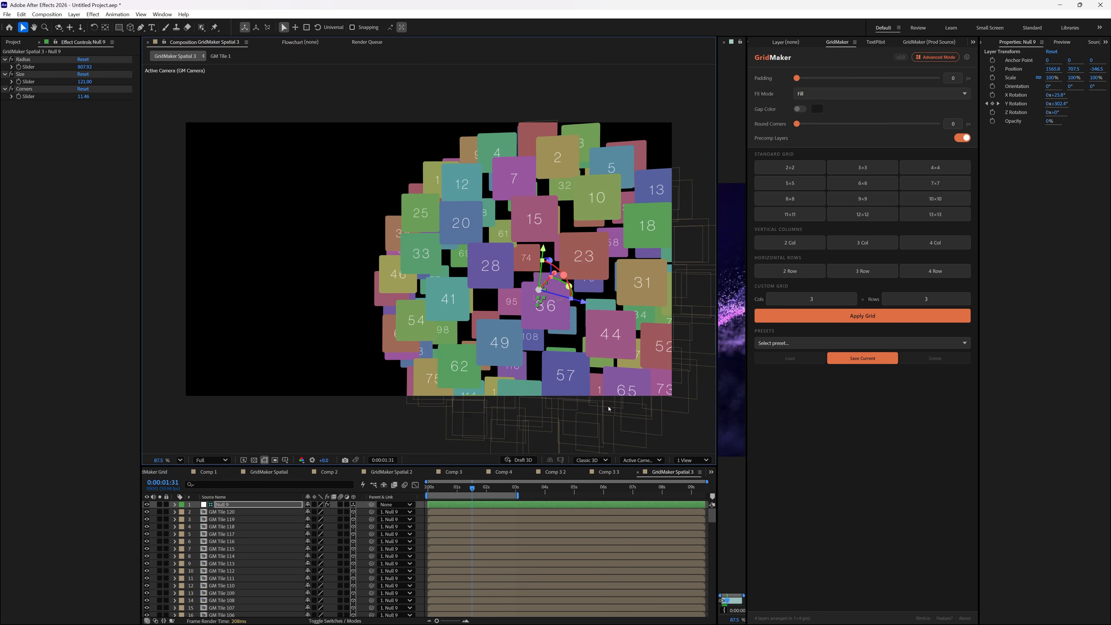
pyautogui.hotkey('ctrl', 'z')
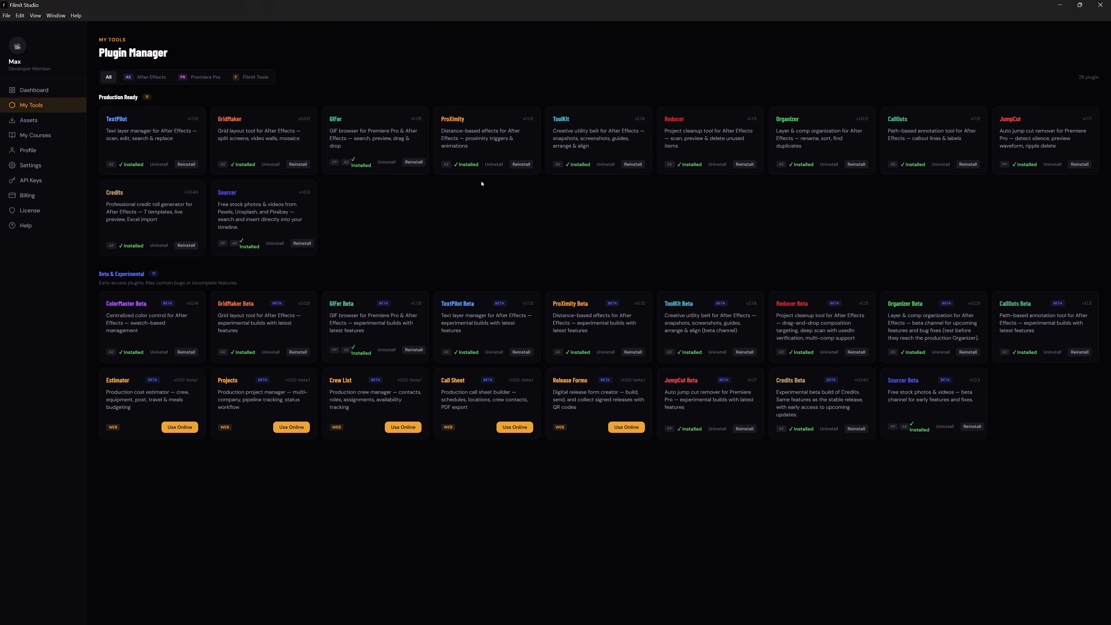
# In Filmit Studio's Plugin Manager, open the GridMaker page and its bug report and feature request forms.
pyautogui.click(267, 141)
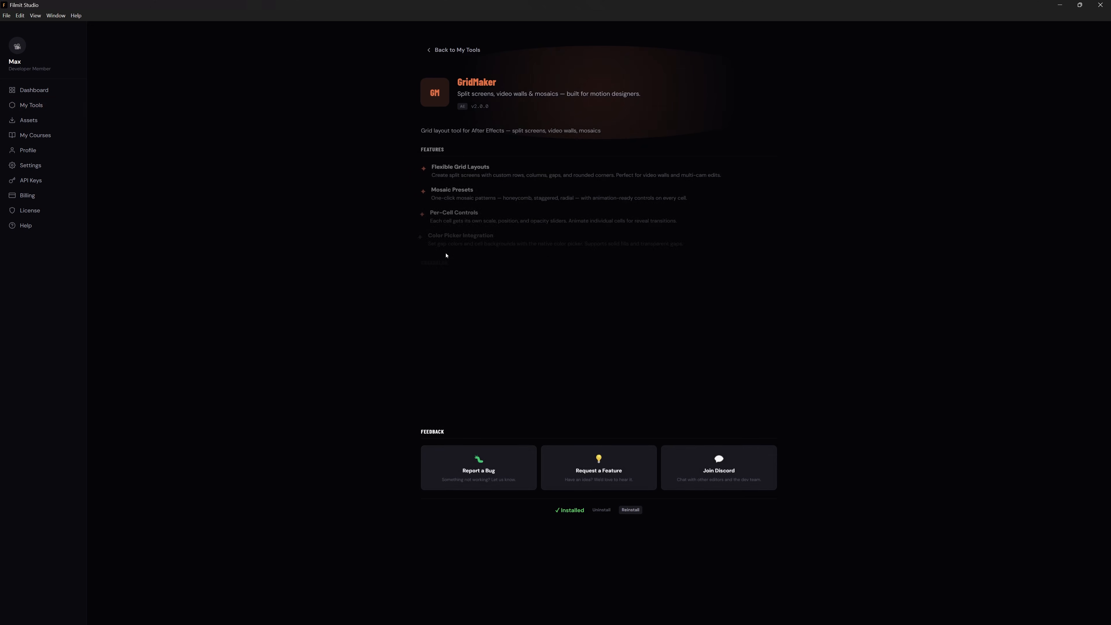
pyautogui.click(494, 469)
pyautogui.click(599, 470)
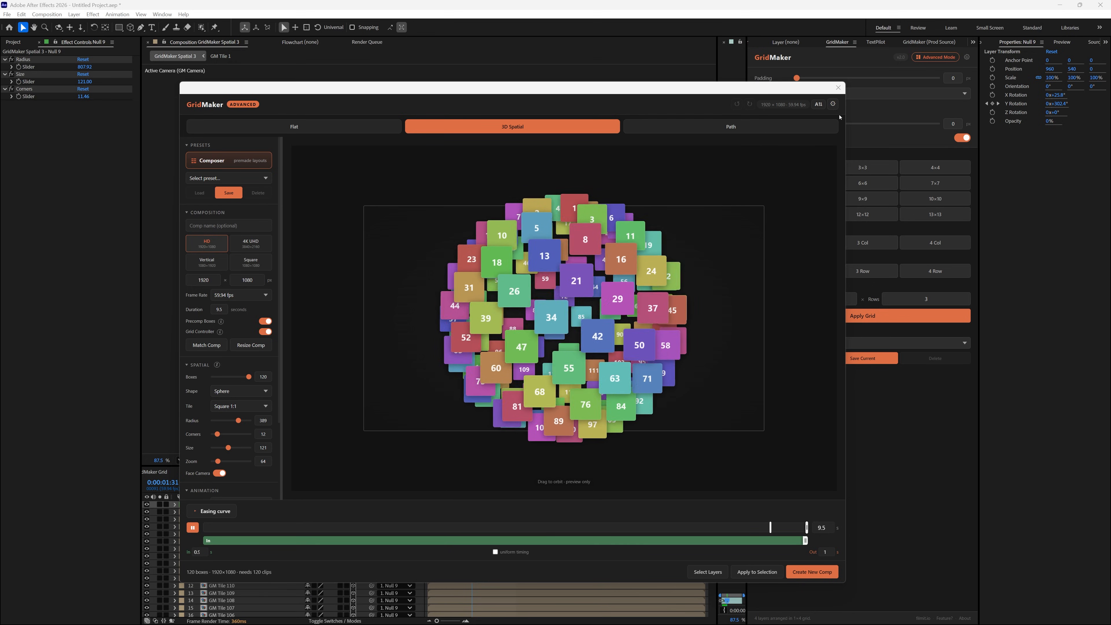
# Return to After Effects and open the settings of GridMaker's Advanced Mode to view its support and feedback links.
pyautogui.click(834, 105)
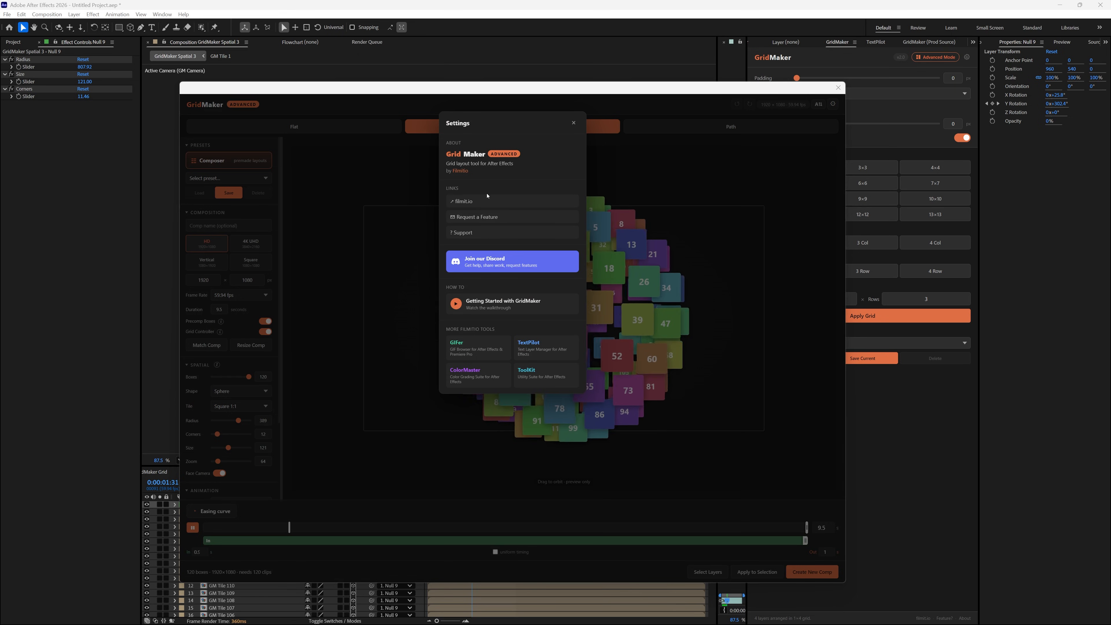